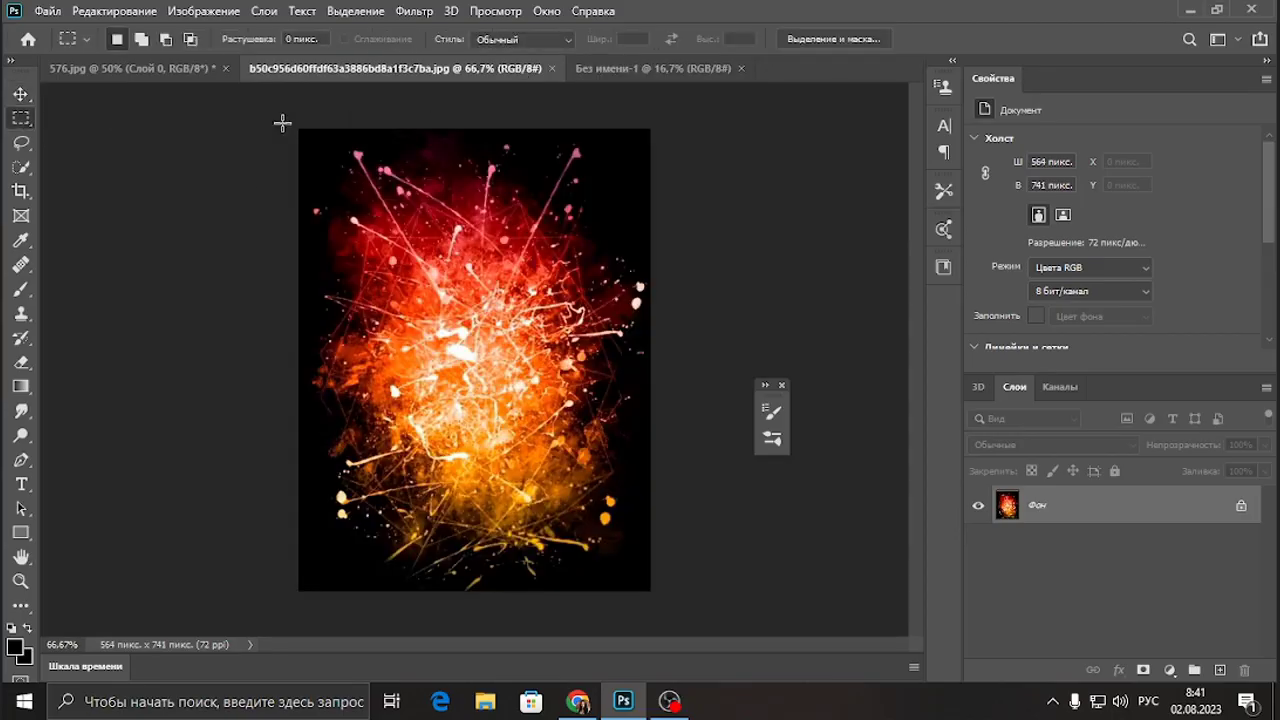
Drag the fiery splash image into Без имени-1 and enlarge it to cover the canvas
{"action": "left_click_drag", "start_coordinate": [623, 142], "coordinate": [623, 142]}
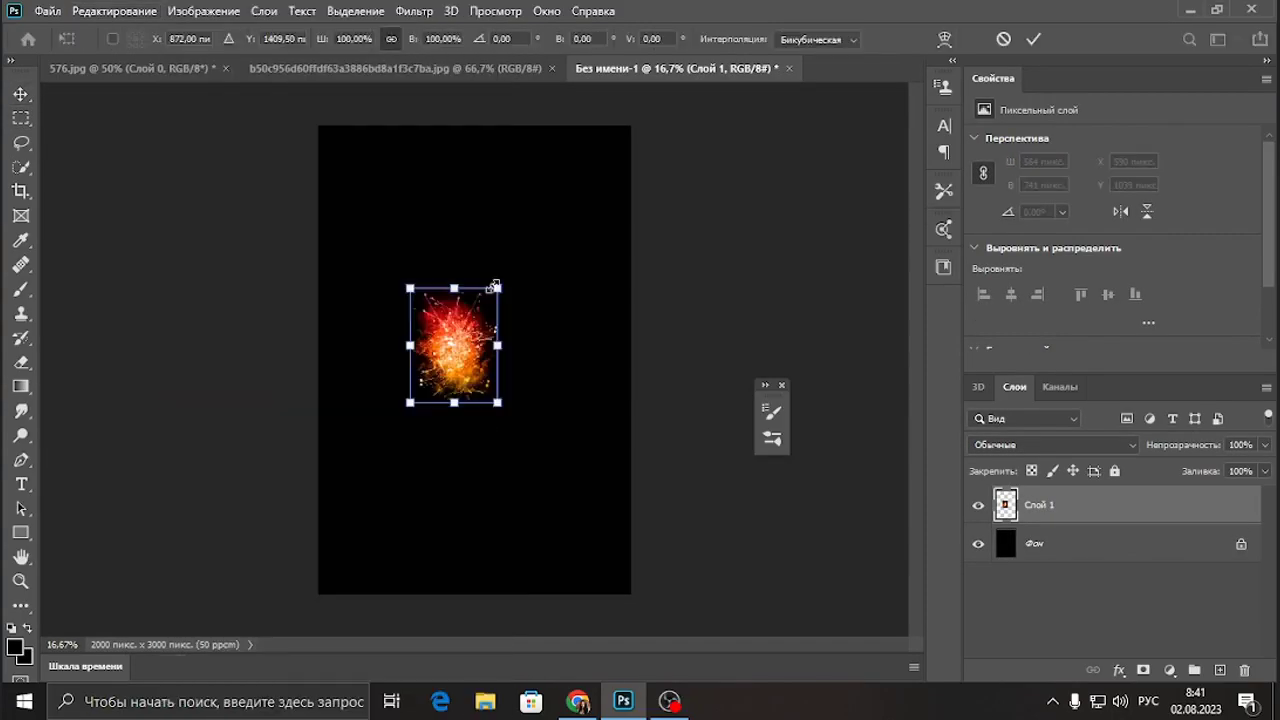
{"action": "left_click_drag", "start_coordinate": [409, 443], "coordinate": [287, 576]}
{"action": "left_click_drag", "start_coordinate": [576, 504], "coordinate": [603, 516]}
{"action": "left_click_drag", "start_coordinate": [300, 134], "coordinate": [383, 170]}
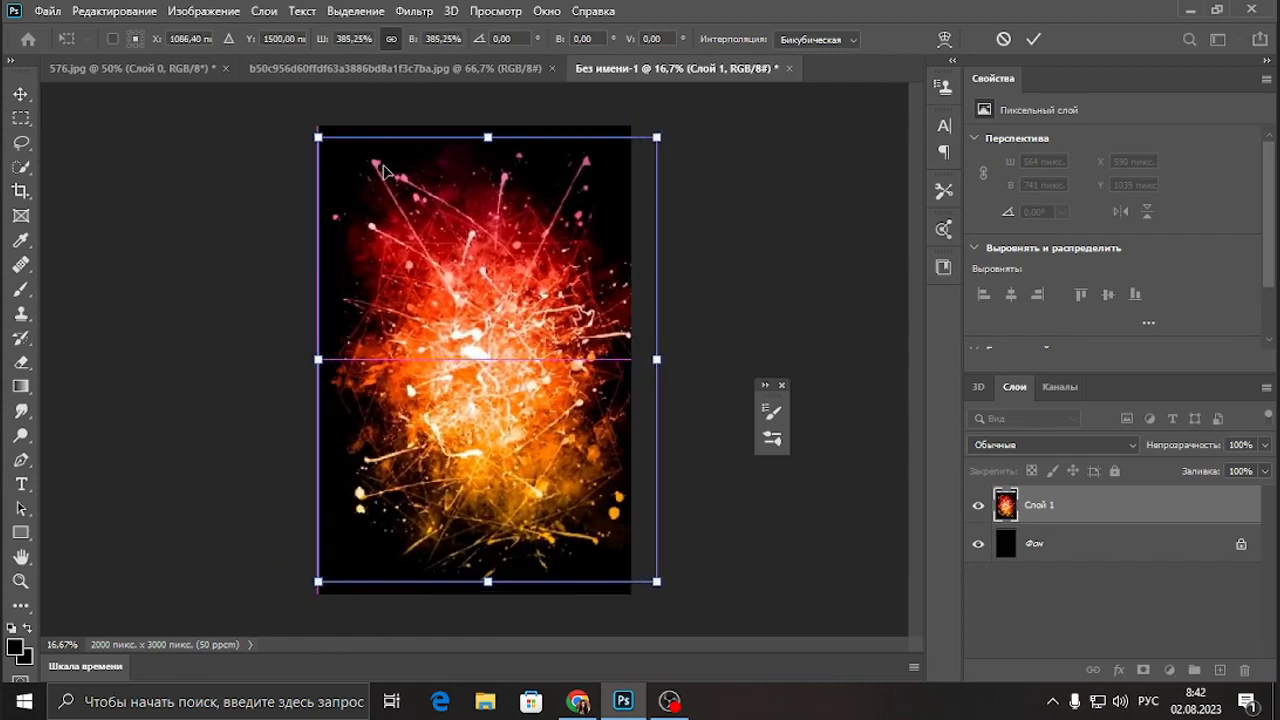
{"action": "mouse_move", "coordinate": [318, 134]}
{"action": "left_mouse_down"}
{"action": "mouse_move", "coordinate": [300, 122]}
{"action": "mouse_move", "coordinate": [680, 580]}
{"action": "left_mouse_up"}
Bring 576.jpg in as Слой 2 and Free Transform it to span the canvas
{"action": "left_click", "coordinate": [21, 118]}
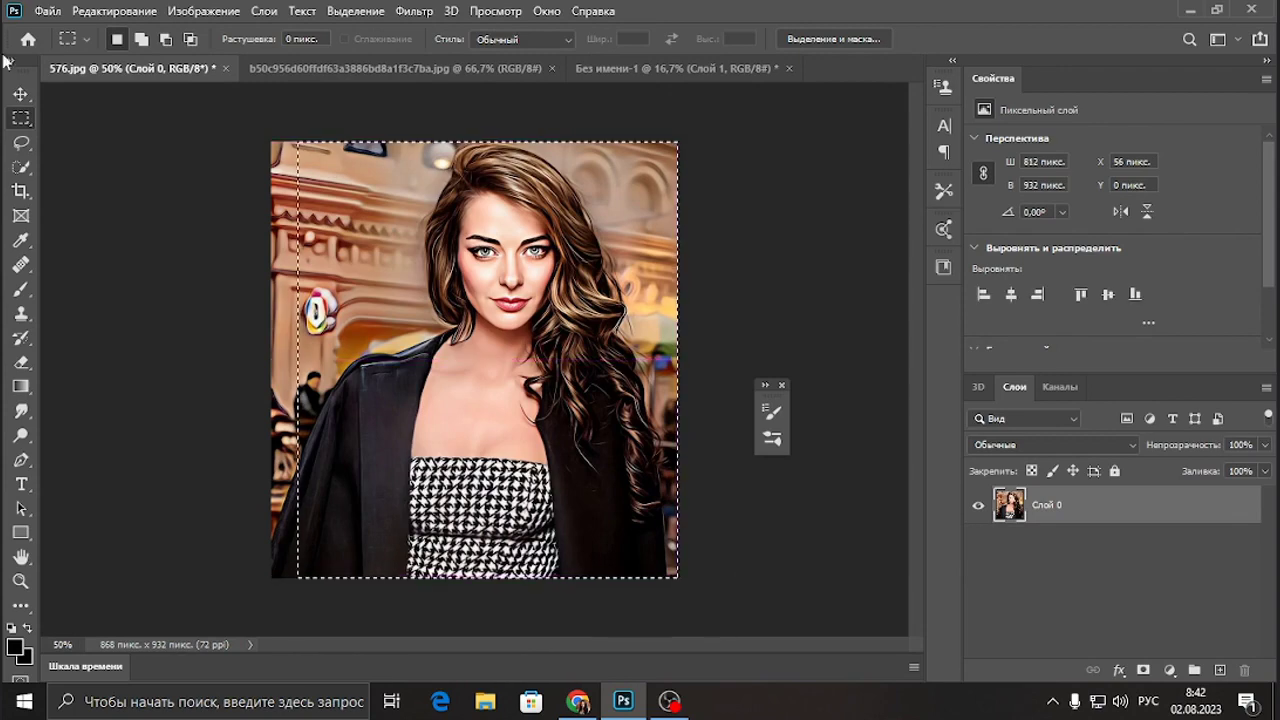
{"action": "left_click_drag", "start_coordinate": [600, 340], "coordinate": [495, 350]}
{"action": "left_click", "coordinate": [112, 10]}
{"action": "left_click", "coordinate": [300, 417]}
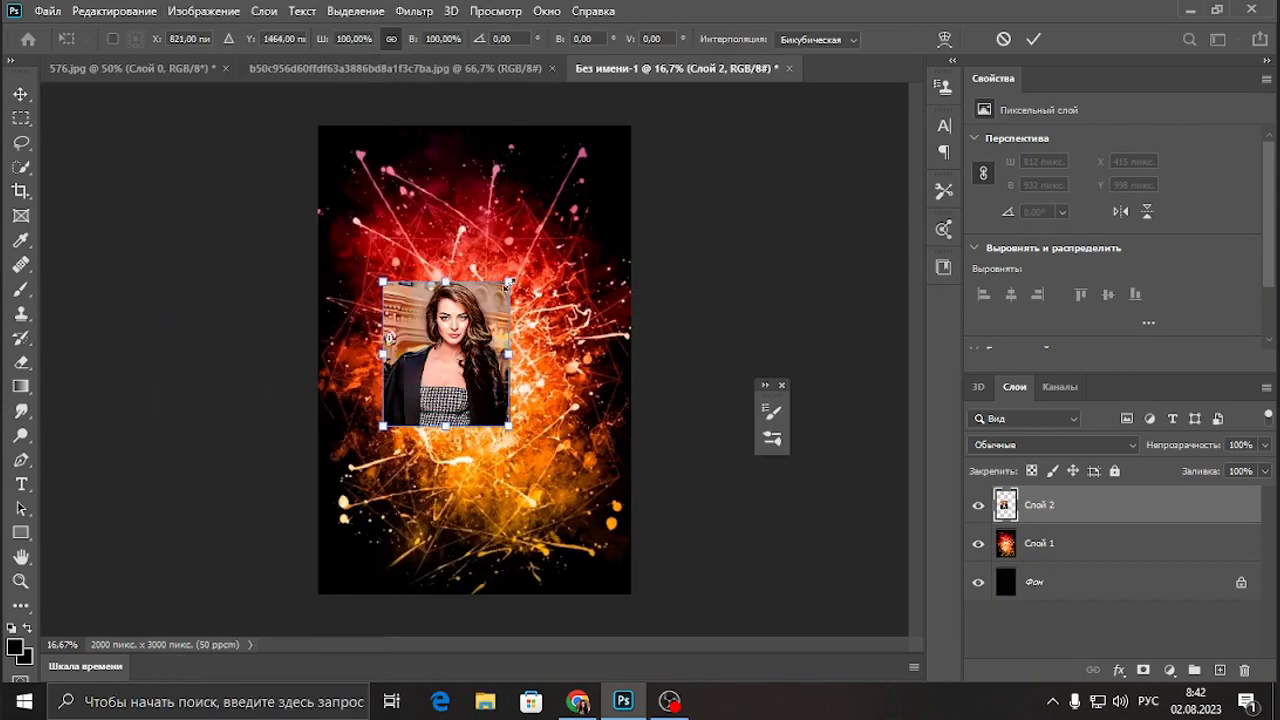
{"action": "left_click_drag", "start_coordinate": [508, 237], "coordinate": [631, 163]}
{"action": "left_click_drag", "start_coordinate": [560, 400], "coordinate": [493, 462]}
{"action": "left_click_drag", "start_coordinate": [615, 540], "coordinate": [634, 560]}
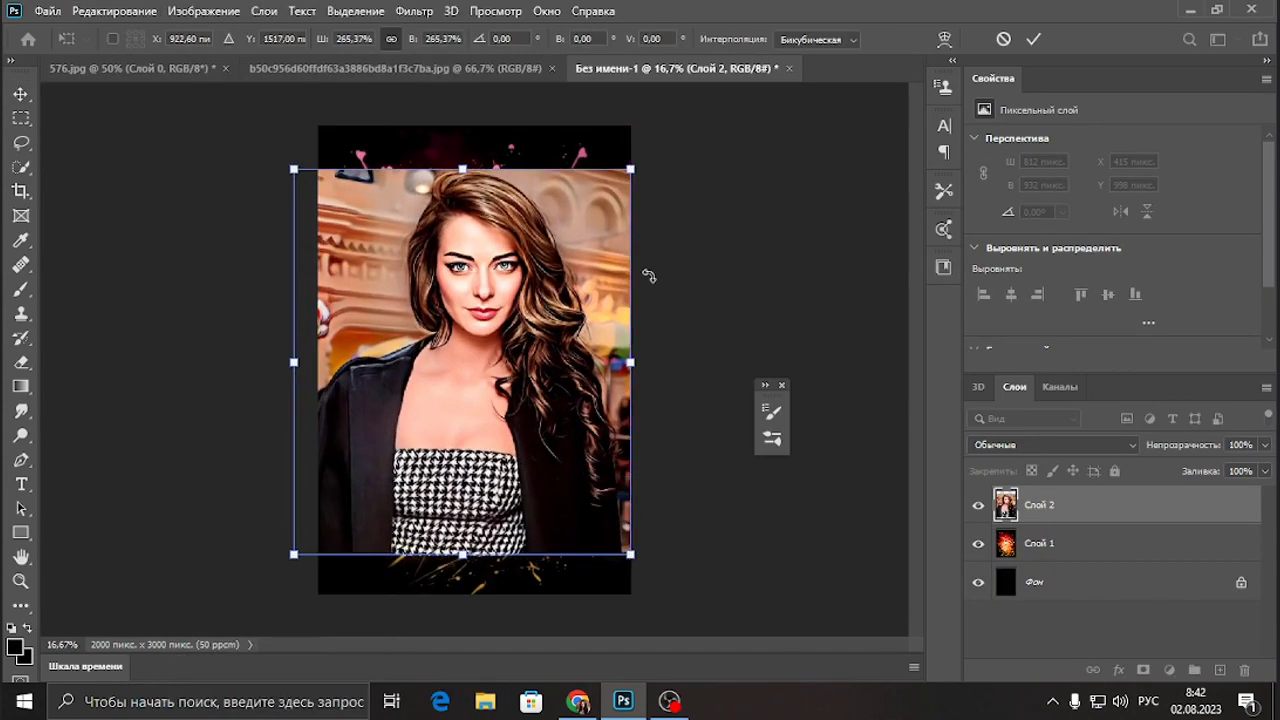
{"action": "left_click_drag", "start_coordinate": [628, 177], "coordinate": [618, 180]}
{"action": "key", "text": "Return"}
Quick-select the street background around the woman on Слой 2, delete it, and deselect
{"action": "key", "text": "w"}
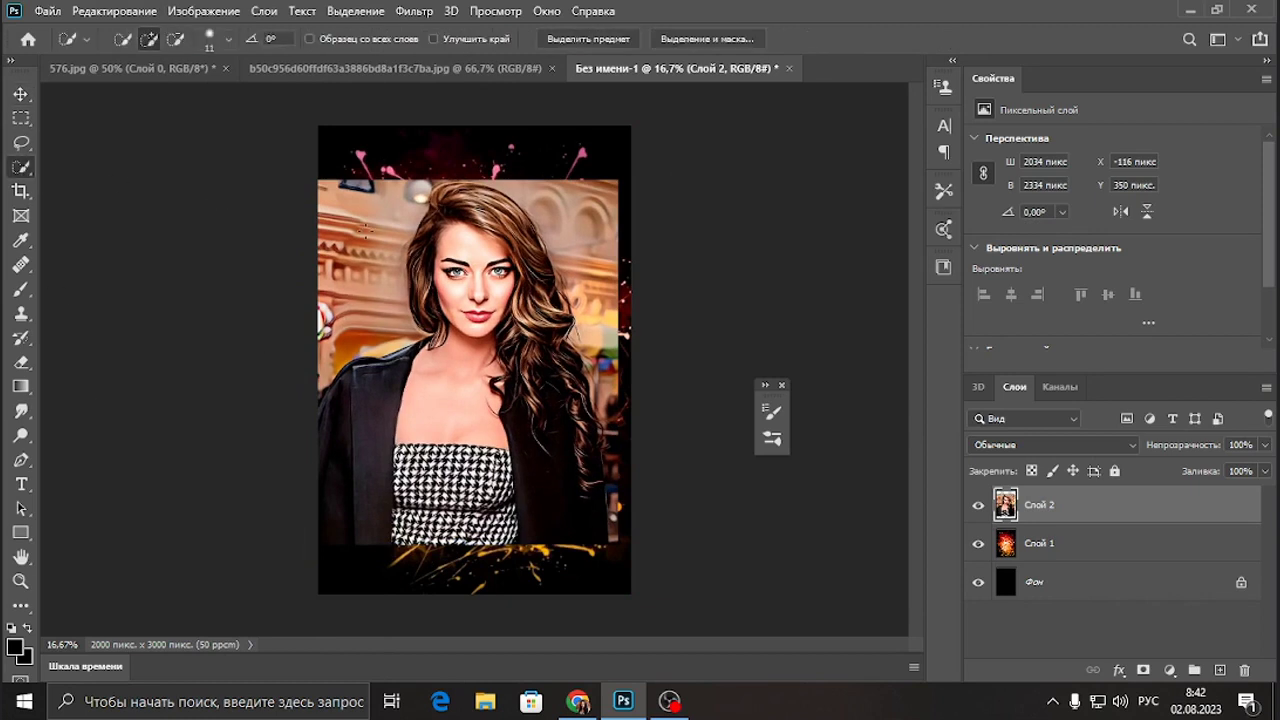
{"action": "left_click", "coordinate": [229, 39]}
{"action": "left_click_drag", "start_coordinate": [340, 200], "coordinate": [352, 252]}
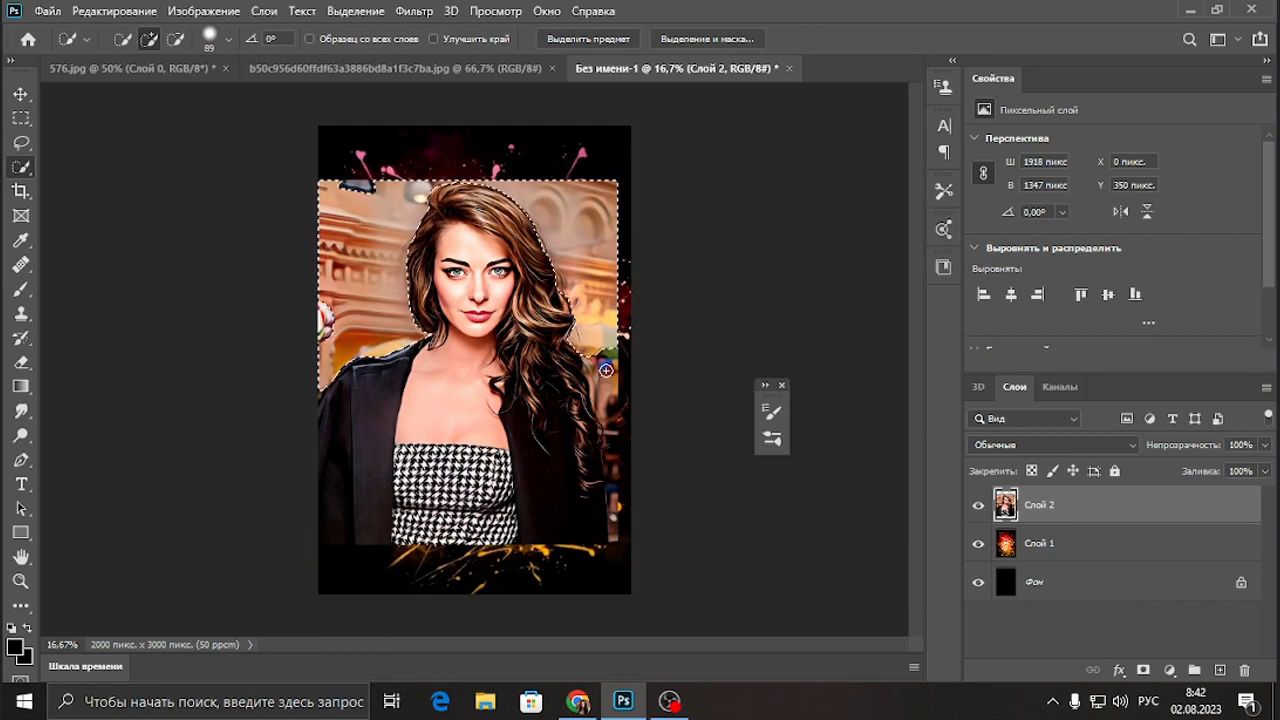
{"action": "left_click_drag", "start_coordinate": [620, 502], "coordinate": [621, 522]}
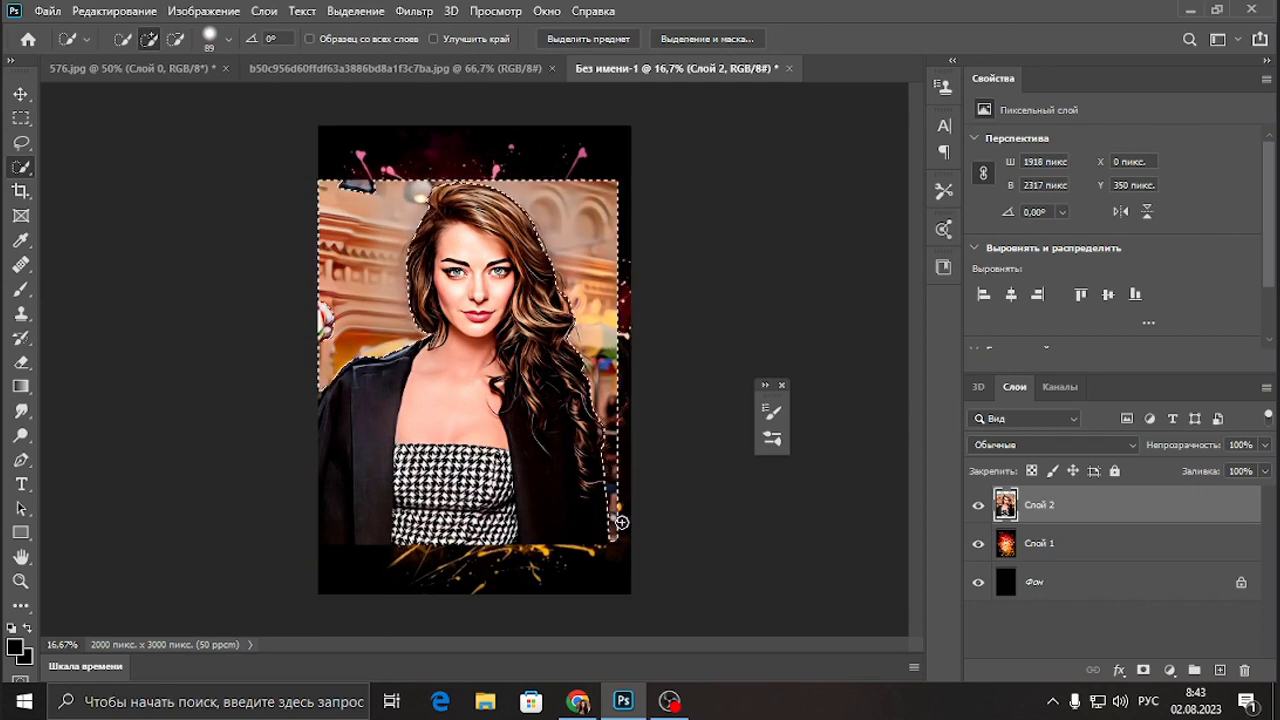
{"action": "left_click_drag", "start_coordinate": [291, 237], "coordinate": [325, 335]}
{"action": "key", "text": "Delete"}
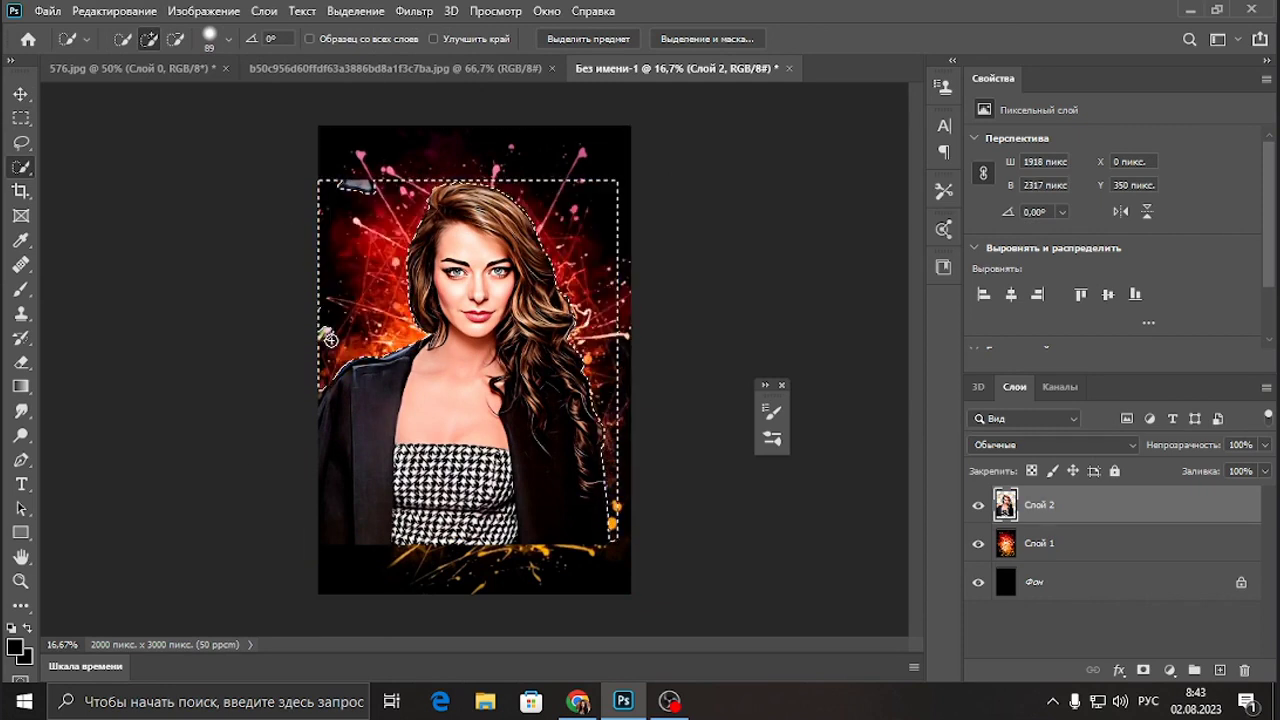
{"action": "key", "text": "ctrl+d"}
With the Eraser, work along the woman's hair and jacket edges, zooming in and out
{"action": "left_click", "coordinate": [21, 362]}
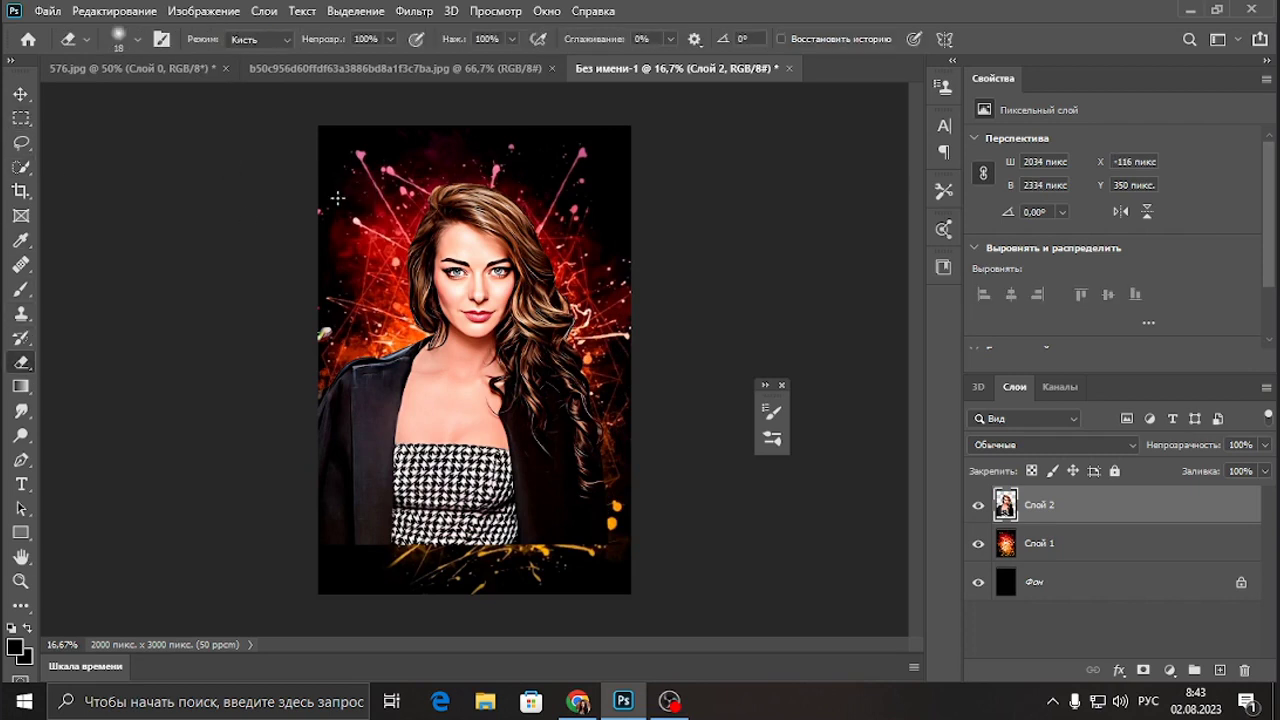
{"action": "scroll", "coordinate": [340, 200], "scroll_direction": "up", "scroll_amount": 4}
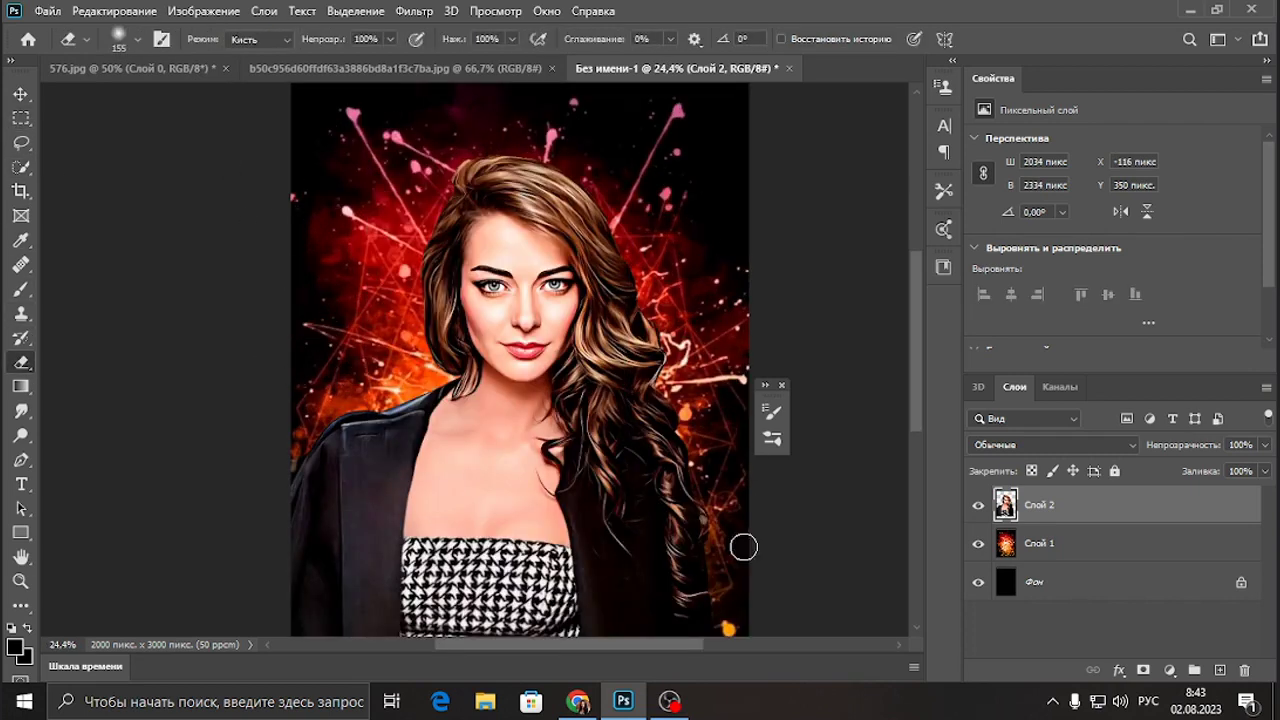
{"action": "scroll", "coordinate": [743, 547], "scroll_direction": "up", "scroll_amount": 5}
{"action": "right_click", "coordinate": [729, 340]}
{"action": "scroll", "coordinate": [546, 250], "scroll_direction": "up", "scroll_amount": 1}
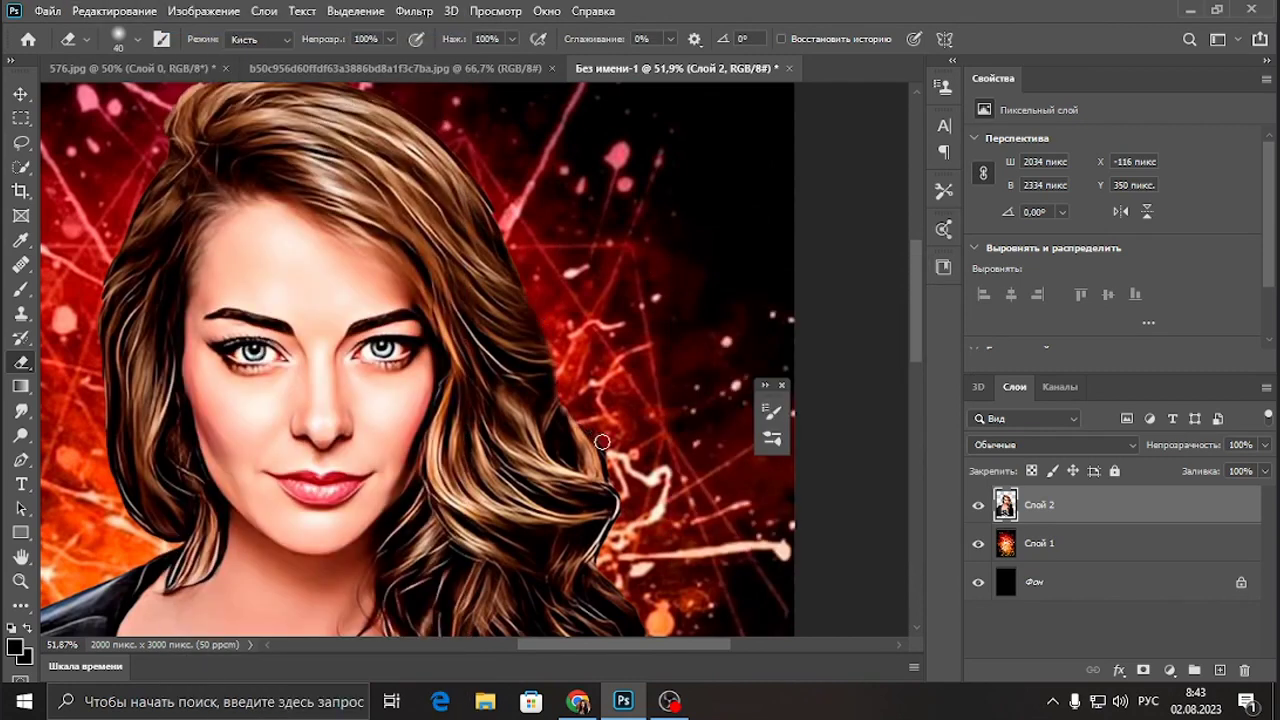
{"action": "scroll", "coordinate": [602, 442], "scroll_direction": "down", "scroll_amount": 3}
{"action": "scroll", "coordinate": [608, 372], "scroll_direction": "down", "scroll_amount": 3}
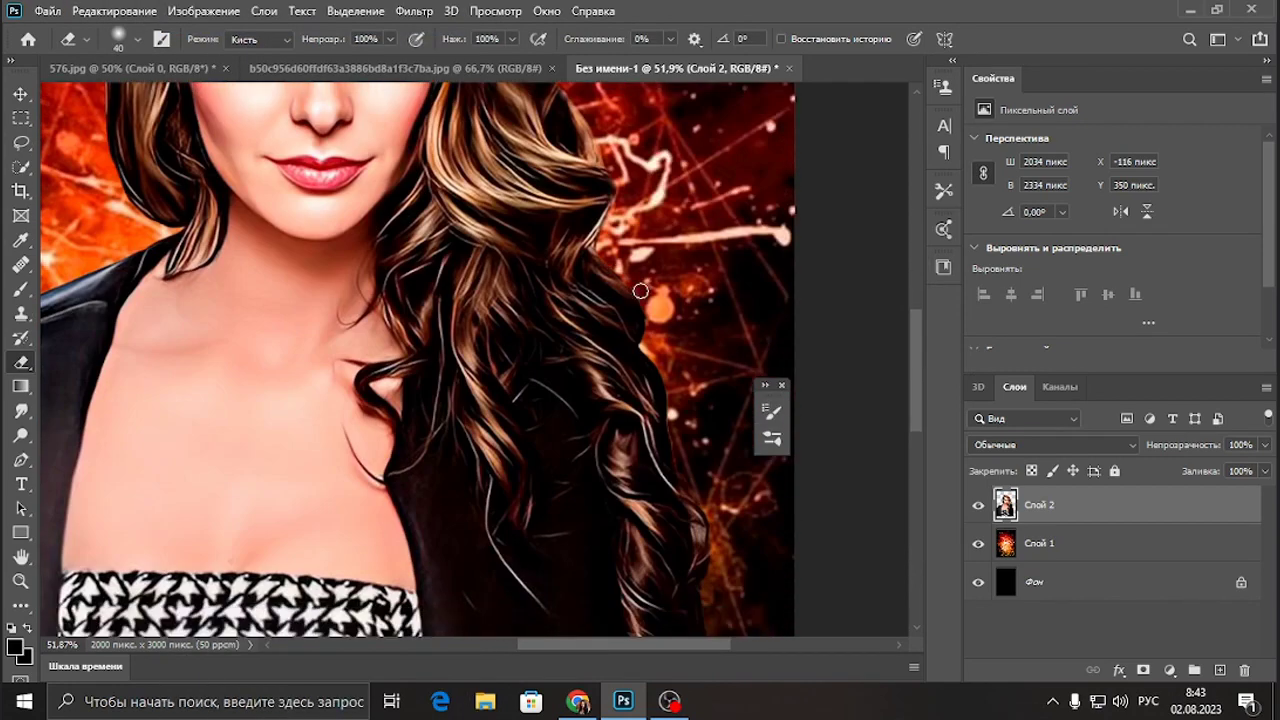
{"action": "scroll", "coordinate": [679, 426], "scroll_direction": "down", "scroll_amount": 2}
{"action": "scroll", "coordinate": [698, 408], "scroll_direction": "down", "scroll_amount": 2}
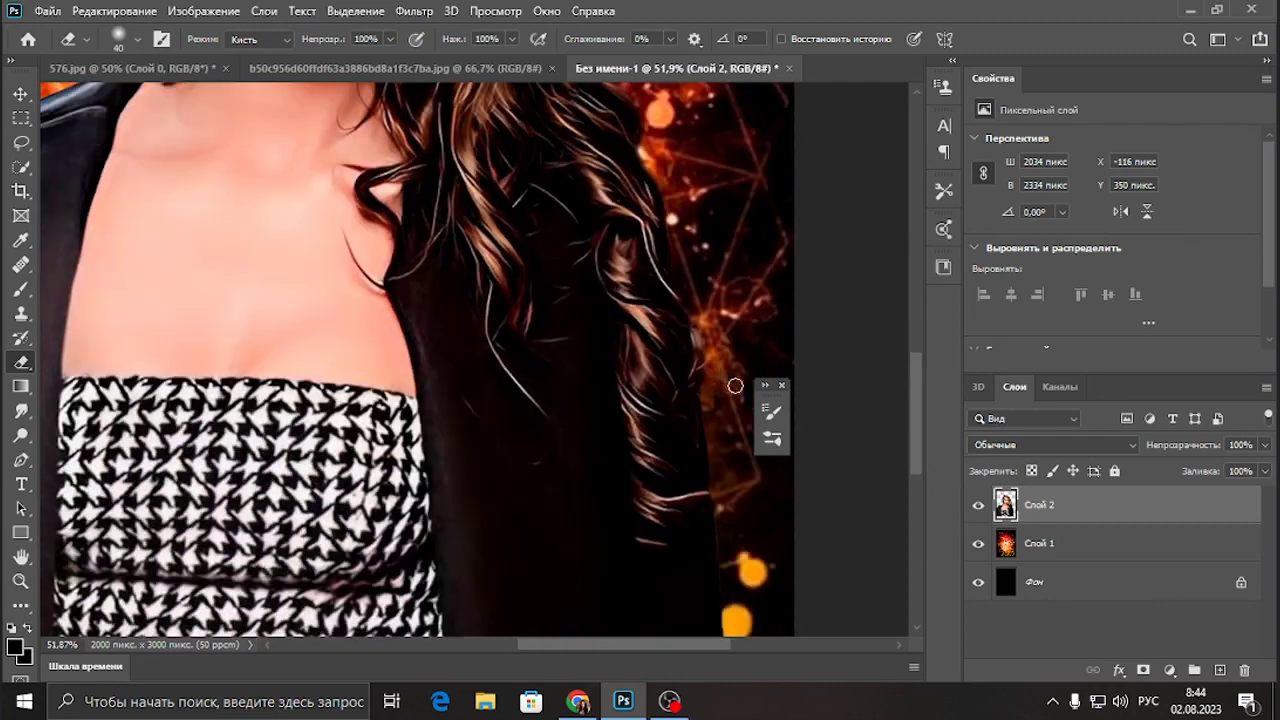
{"action": "scroll", "coordinate": [716, 516], "scroll_direction": "down", "scroll_amount": 4}
{"action": "scroll", "coordinate": [400, 558], "scroll_direction": "down", "scroll_amount": 3}
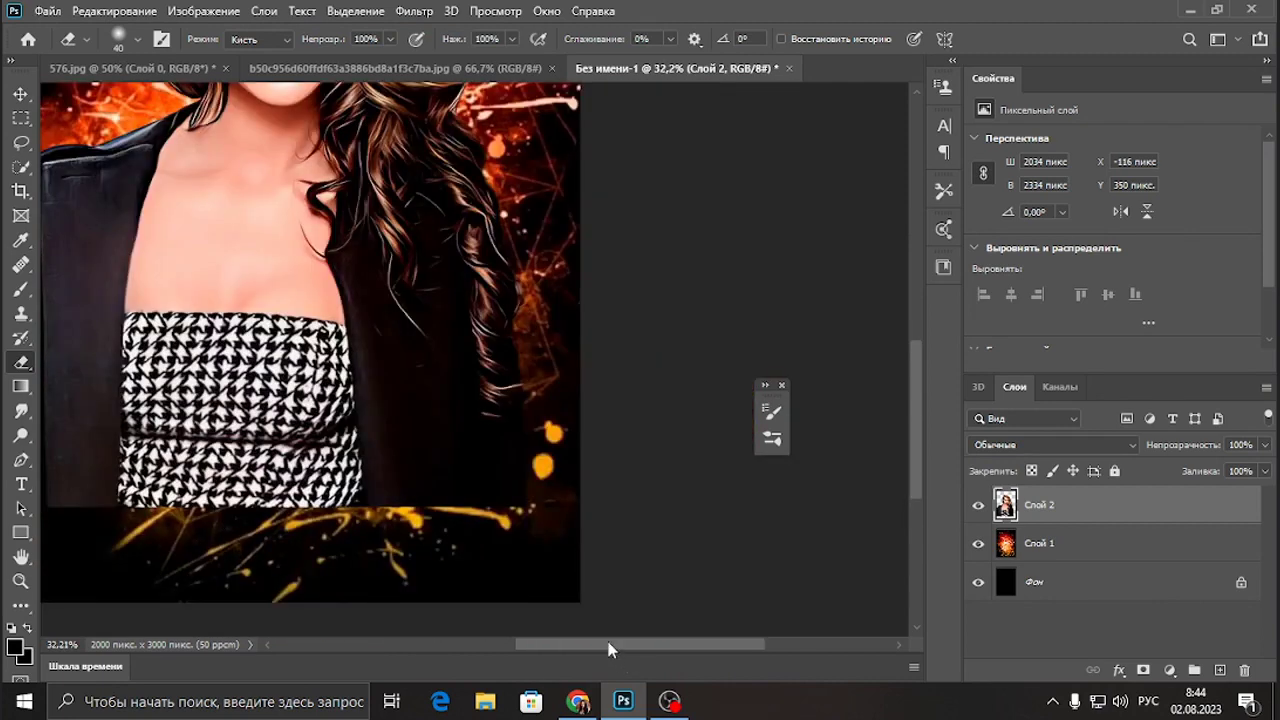
{"action": "scroll", "coordinate": [610, 260], "scroll_direction": "up", "scroll_amount": 2}
{"action": "scroll", "coordinate": [610, 260], "scroll_direction": "up", "scroll_amount": 2}
{"action": "scroll", "coordinate": [610, 260], "scroll_direction": "up", "scroll_amount": 2}
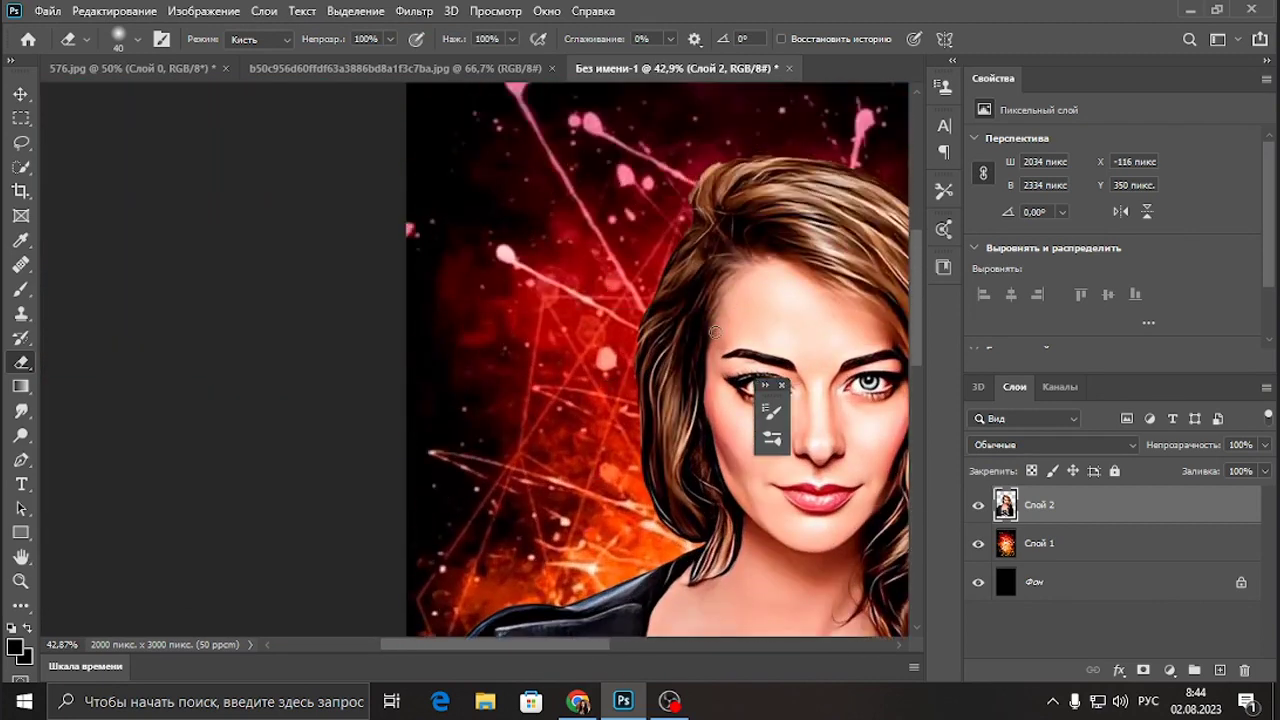
{"action": "scroll", "coordinate": [650, 230], "scroll_direction": "up", "scroll_amount": 1}
{"action": "scroll", "coordinate": [716, 175], "scroll_direction": "up", "scroll_amount": 2}
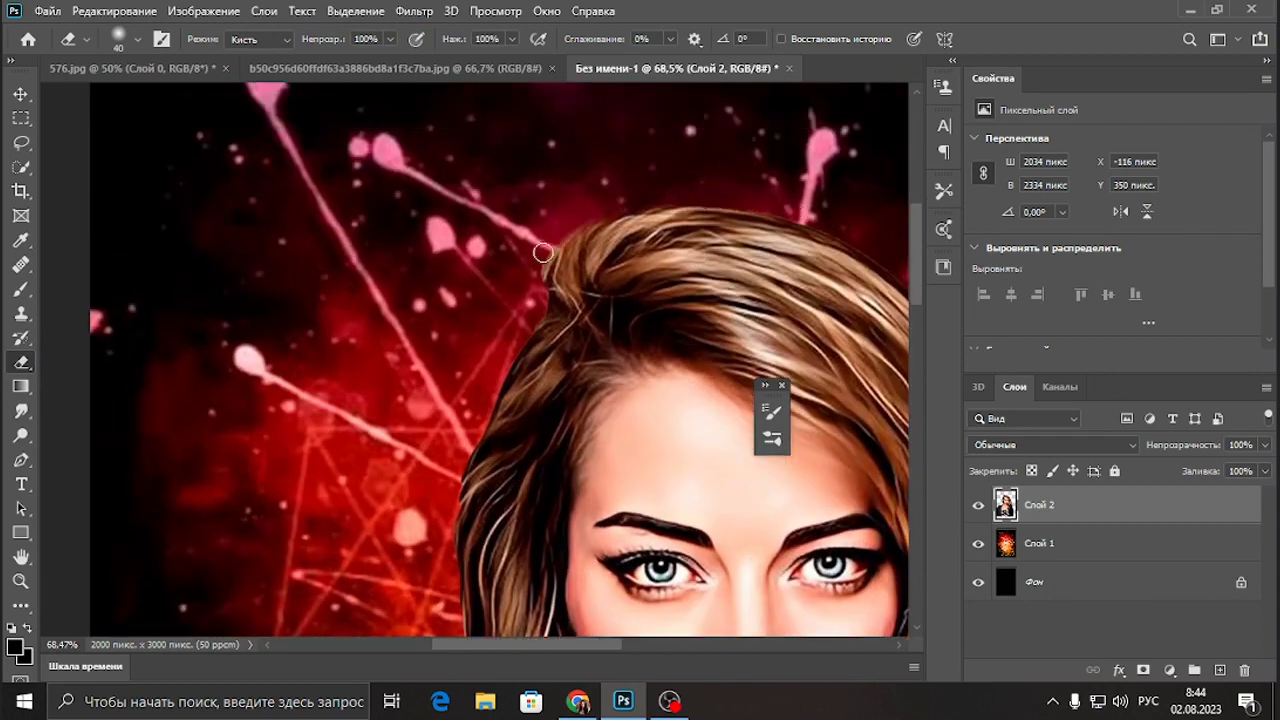
{"action": "scroll", "coordinate": [537, 293], "scroll_direction": "down", "scroll_amount": 2}
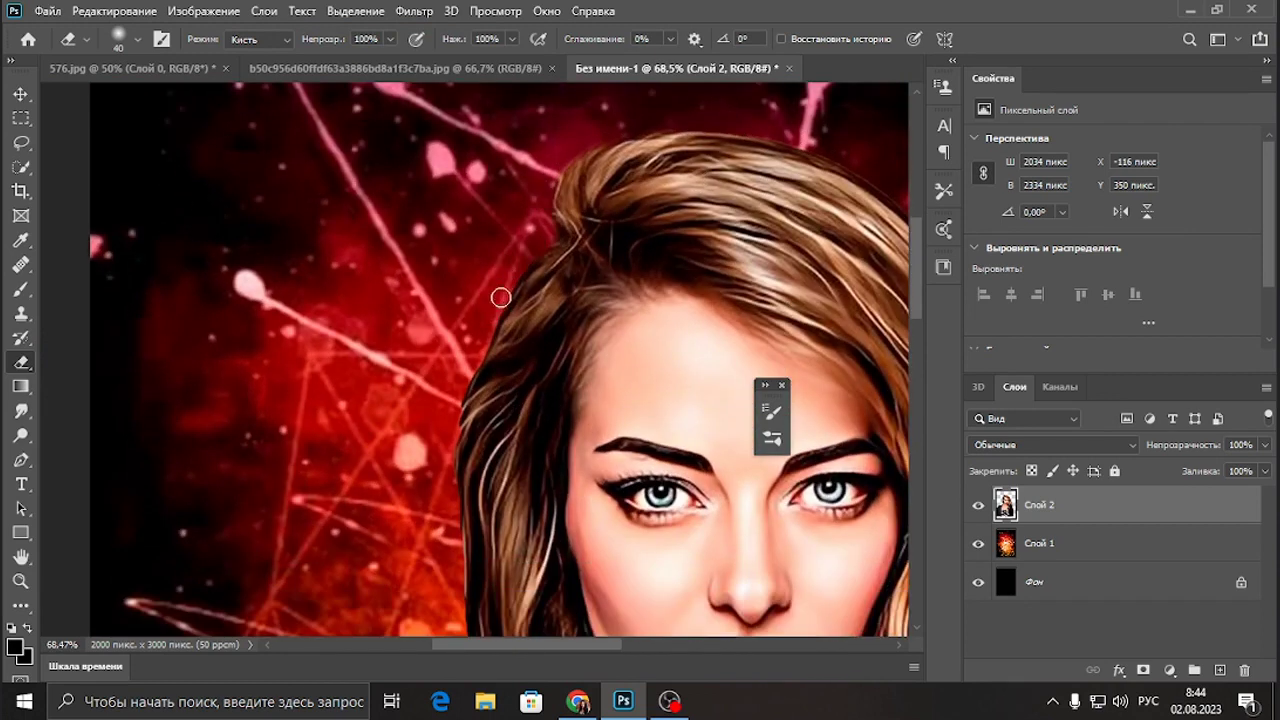
{"action": "scroll", "coordinate": [481, 334], "scroll_direction": "down", "scroll_amount": 5}
{"action": "scroll", "coordinate": [450, 265], "scroll_direction": "down", "scroll_amount": 3}
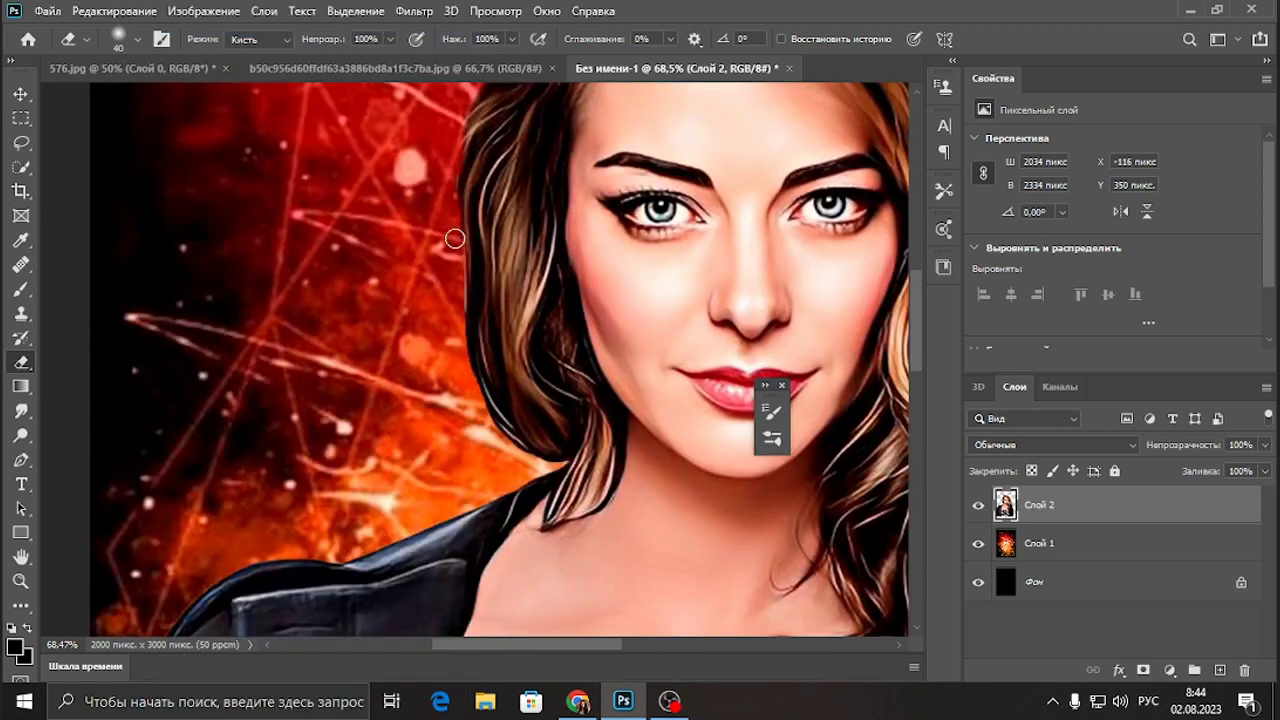
{"action": "scroll", "coordinate": [455, 238], "scroll_direction": "down", "scroll_amount": 3}
{"action": "scroll", "coordinate": [502, 361], "scroll_direction": "up", "scroll_amount": 2}
Shrink the eraser tip for fine edges, then set it to 259
{"action": "right_click", "coordinate": [502, 361]}
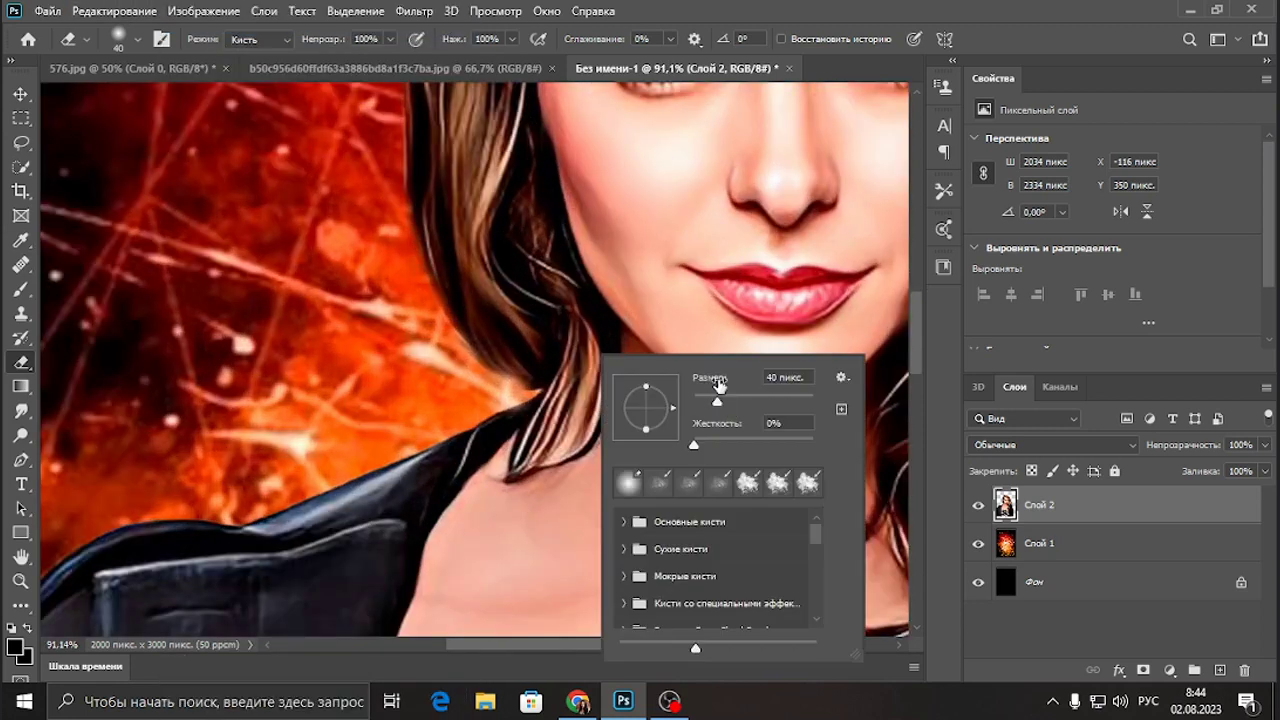
{"action": "key", "text": "Escape"}
{"action": "scroll", "coordinate": [531, 387], "scroll_direction": "down", "scroll_amount": 5}
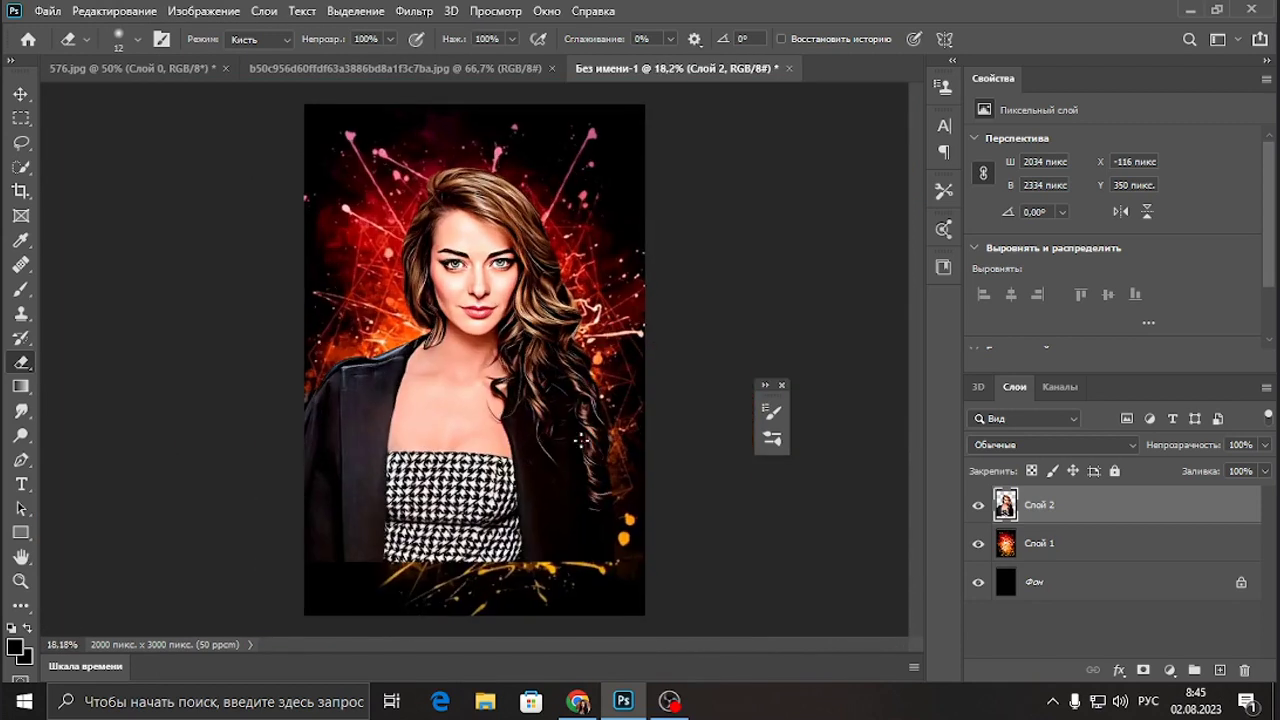
{"action": "right_click", "coordinate": [307, 312]}
{"action": "type", "text": "259"}
{"action": "key", "text": "Return"}
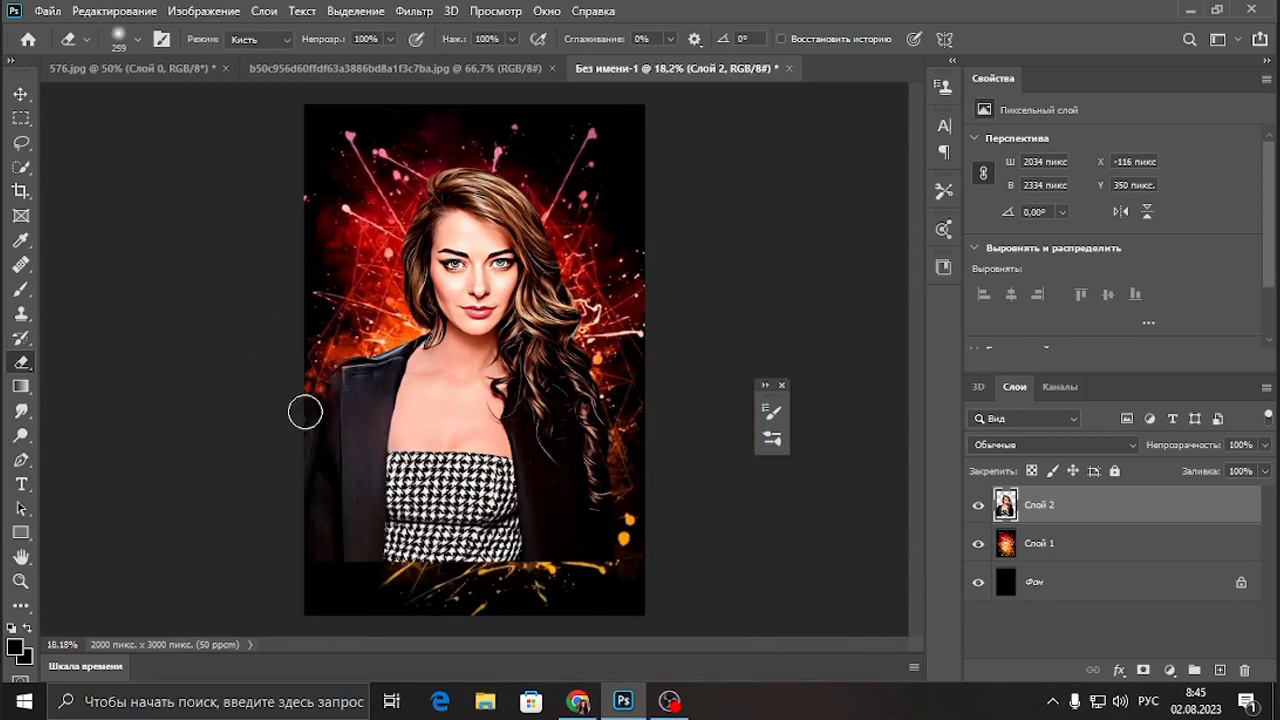
Choose the cloud-shaped brush tip and set its size to 401
{"action": "left_click", "coordinate": [161, 38]}
{"action": "left_click", "coordinate": [716, 244]}
{"action": "left_click", "coordinate": [719, 162]}
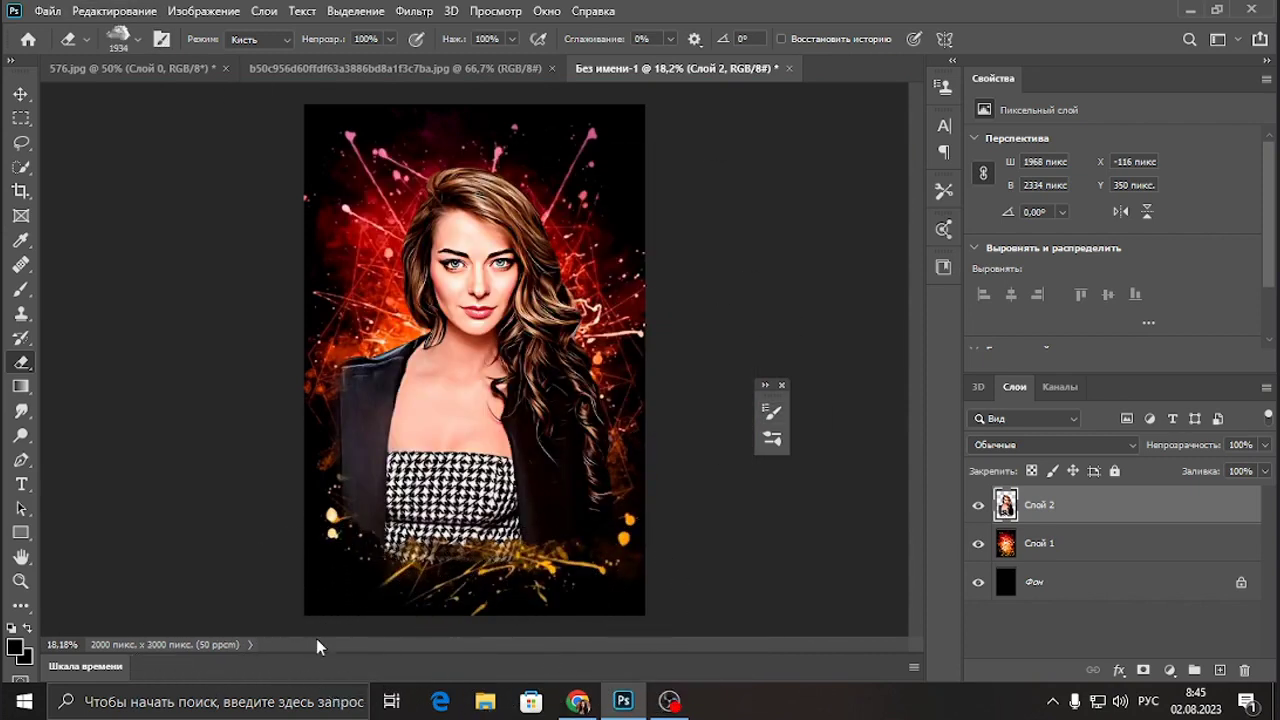
{"action": "right_click", "coordinate": [612, 528]}
{"action": "type", "text": "401"}
{"action": "key", "text": "Return"}
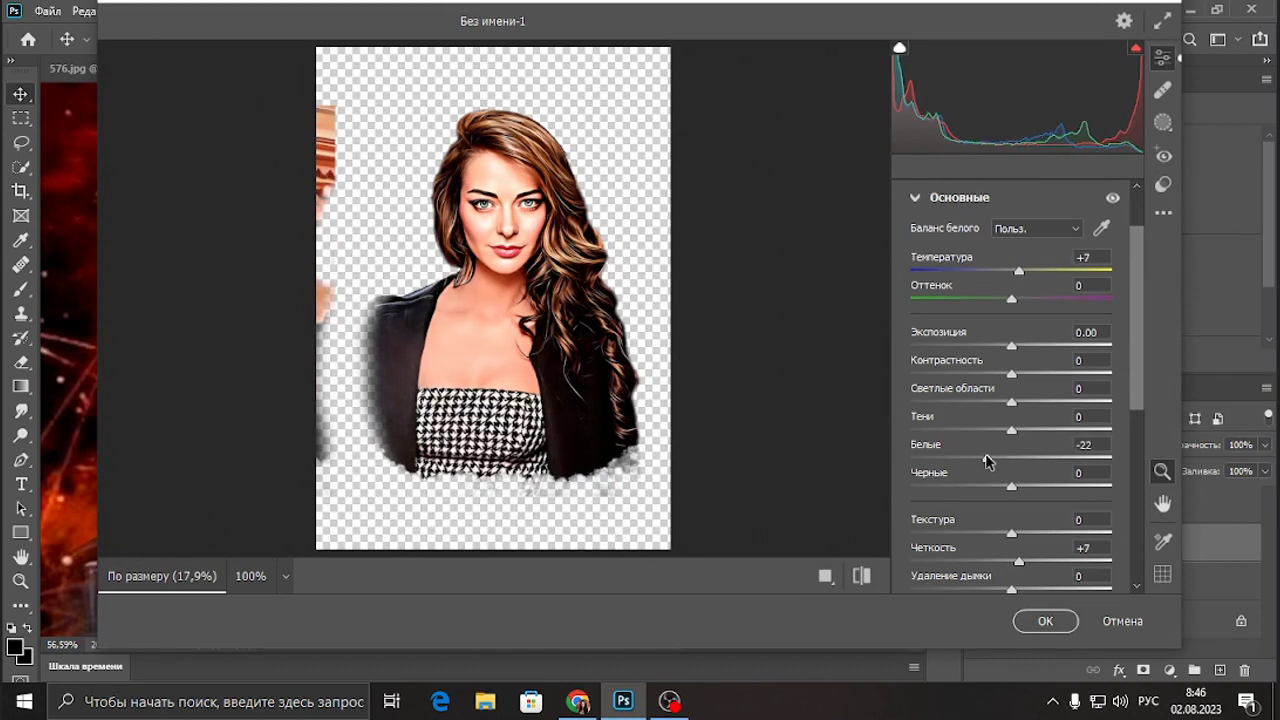
Lower Whites in the Camera Raw Filter and apply the adjustments to the portrait
{"action": "mouse_move", "coordinate": [1035, 456]}
{"action": "left_mouse_down"}
{"action": "mouse_move", "coordinate": [1088, 456]}
{"action": "mouse_move", "coordinate": [1015, 453]}
{"action": "left_mouse_up"}
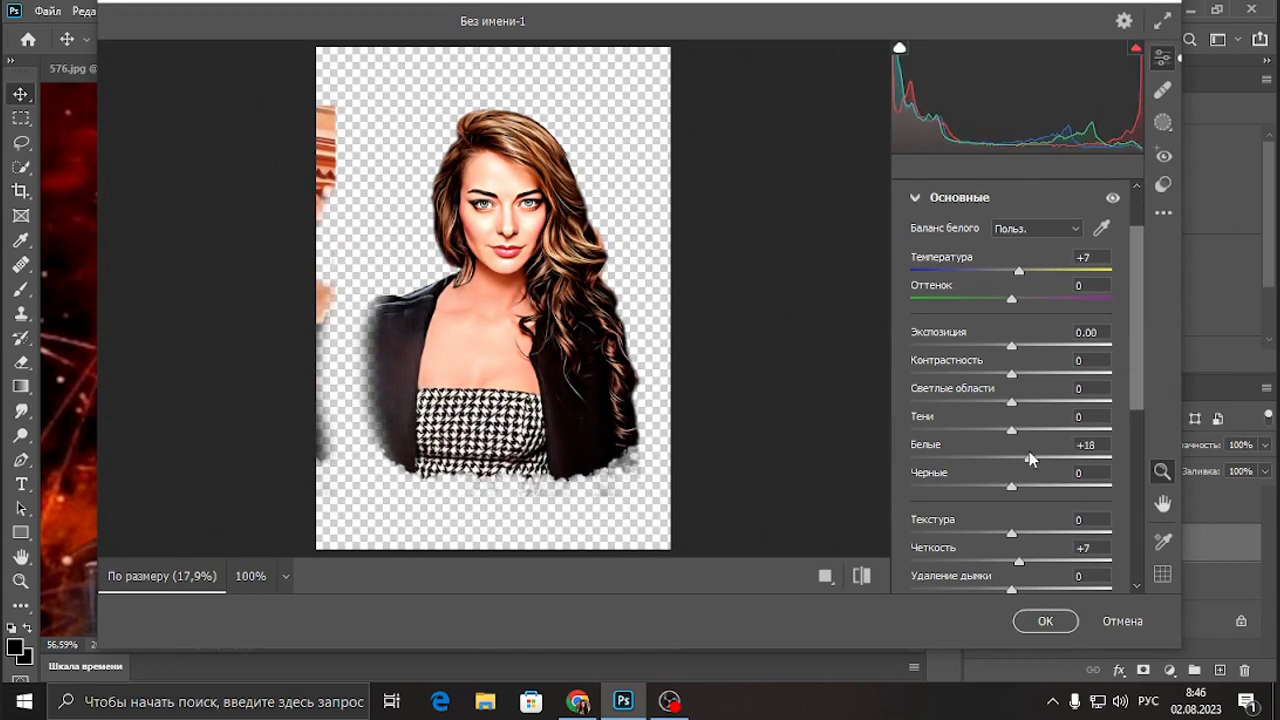
{"action": "scroll", "coordinate": [1012, 391], "scroll_direction": "down", "scroll_amount": 5}
{"action": "scroll", "coordinate": [1008, 390], "scroll_direction": "up", "scroll_amount": 7}
{"action": "left_click", "coordinate": [1006, 376]}
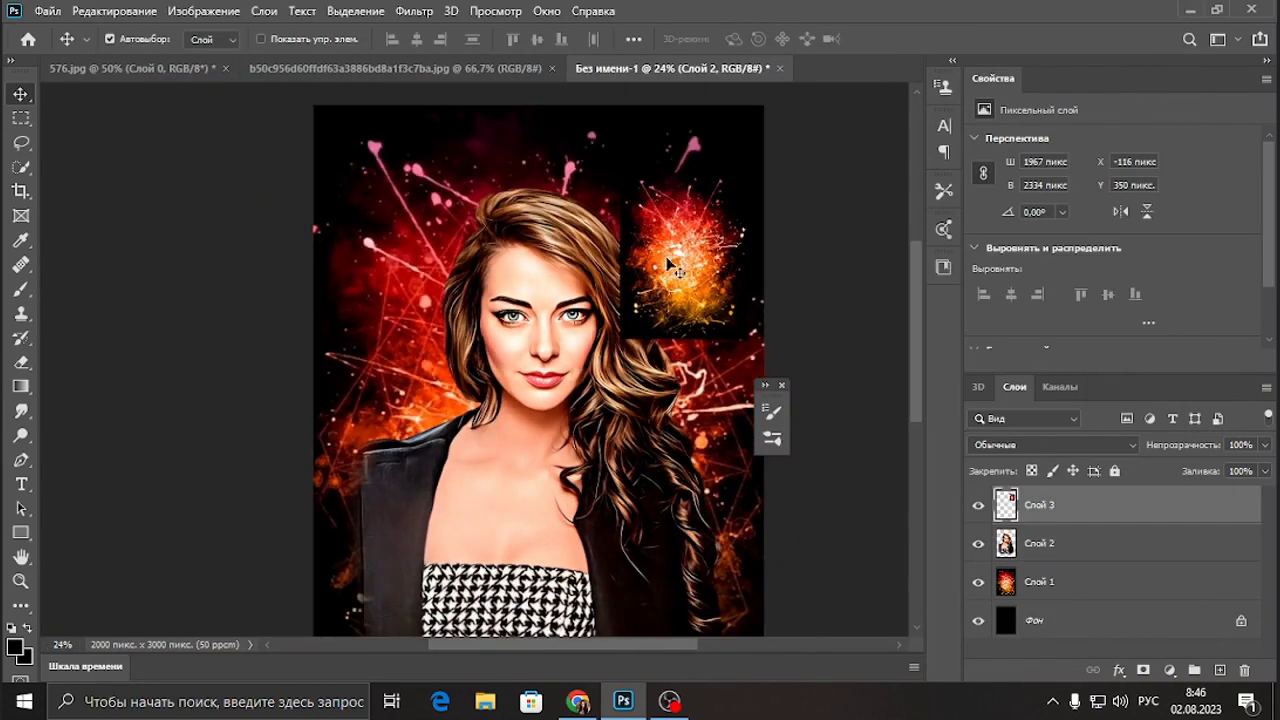
Free Transform the fire splash layer until it covers the whole canvas
{"action": "left_click", "coordinate": [100, 10]}
{"action": "left_click", "coordinate": [286, 409]}
{"action": "left_click_drag", "start_coordinate": [500, 400], "coordinate": [466, 471]}
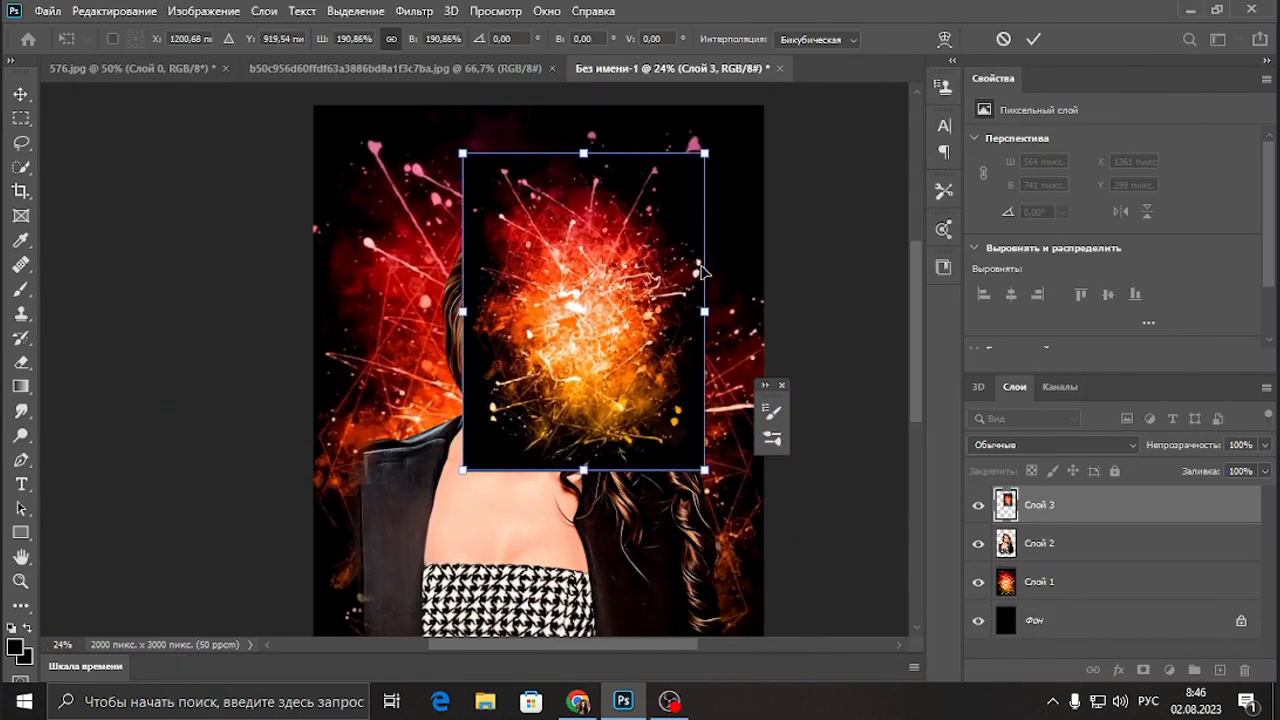
{"action": "key", "text": "ctrl+minus"}
{"action": "left_click_drag", "start_coordinate": [446, 367], "coordinate": [351, 530]}
{"action": "left_click_drag", "start_coordinate": [590, 206], "coordinate": [600, 187]}
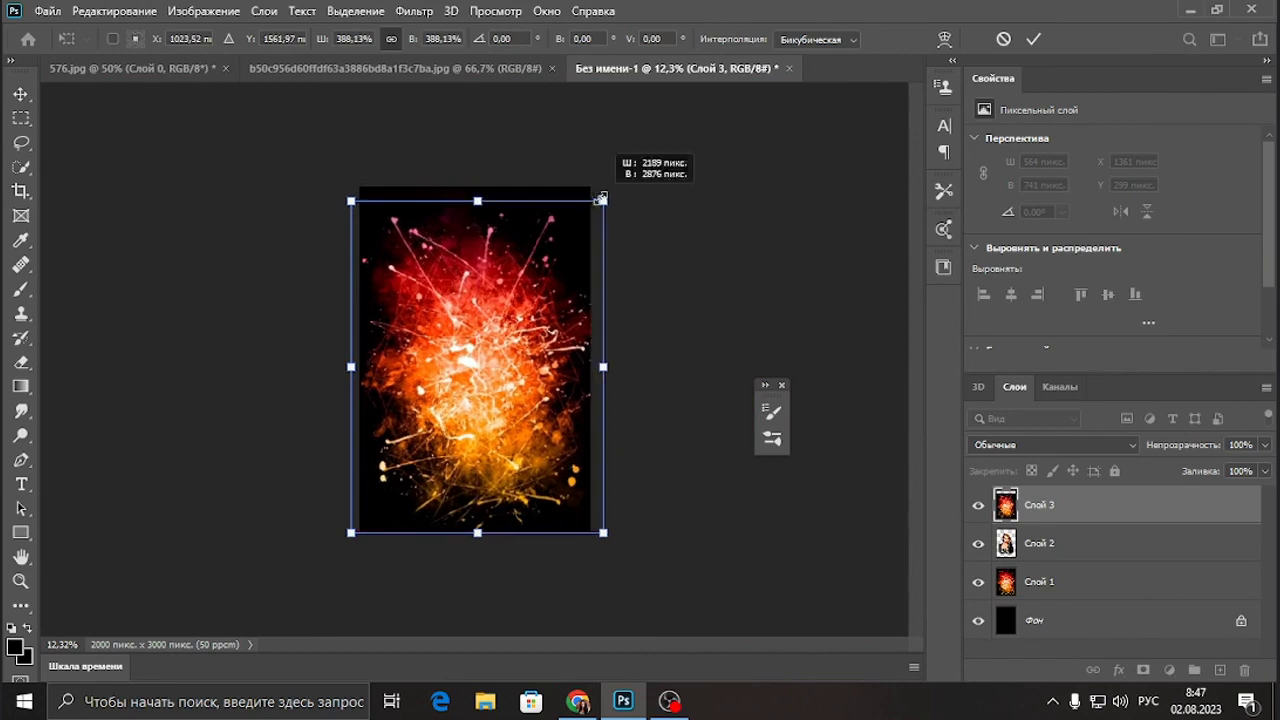
{"action": "key", "text": "Return"}
Set up the Eraser with a soft round tip at 480 px
{"action": "left_click", "coordinate": [22, 364]}
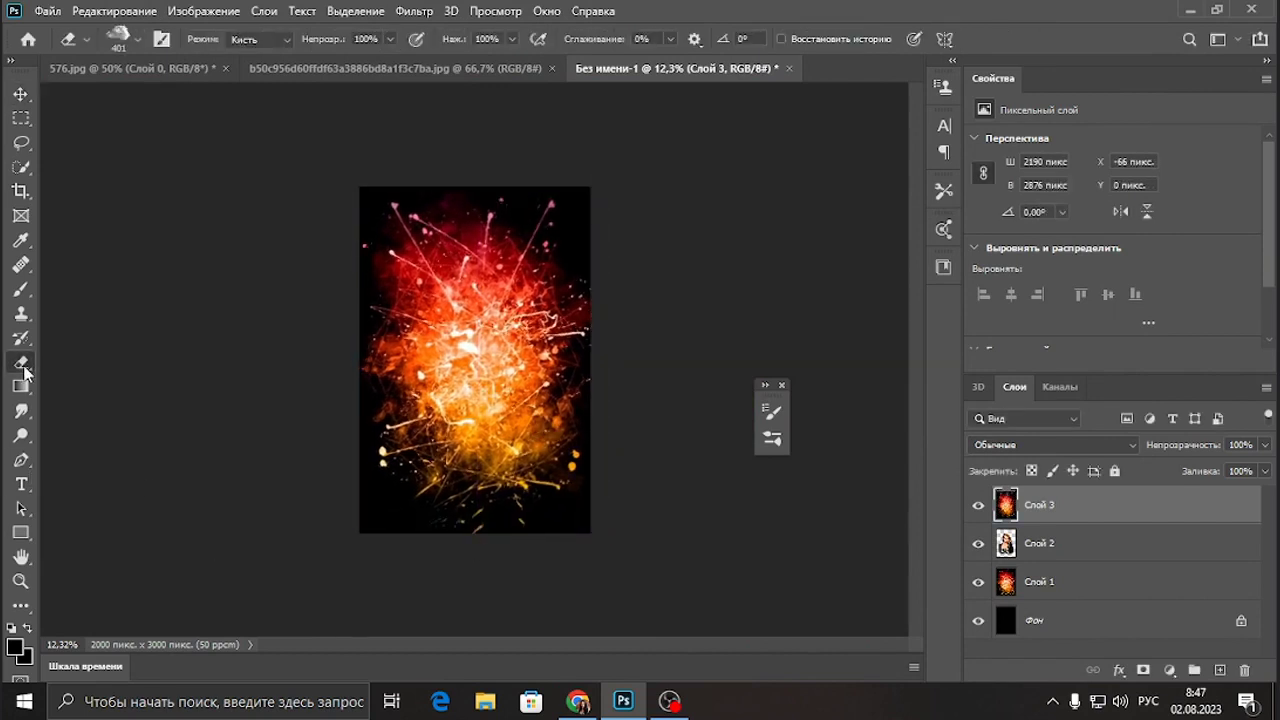
{"action": "key", "text": "F5"}
{"action": "left_click", "coordinate": [500, 206]}
{"action": "key", "text": "F5"}
{"action": "right_click", "coordinate": [566, 376]}
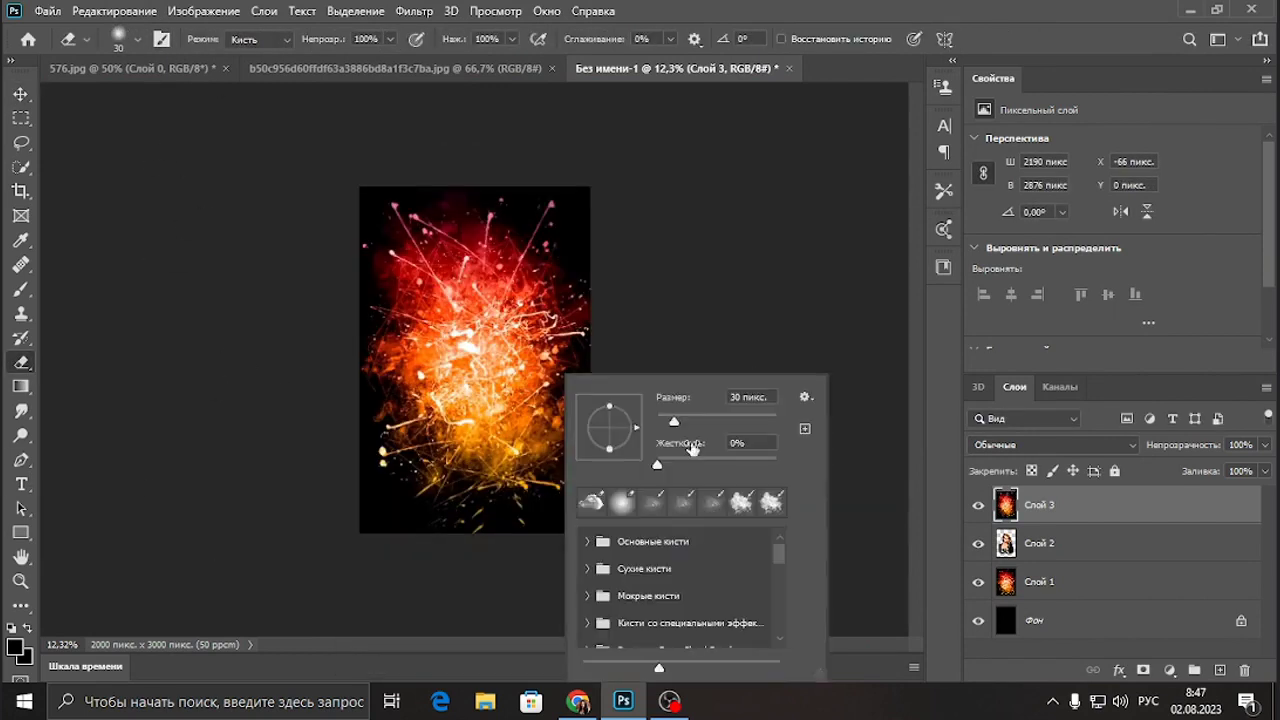
{"action": "left_click_drag", "start_coordinate": [766, 424], "coordinate": [772, 424]}
{"action": "left_click", "coordinate": [402, 513]}
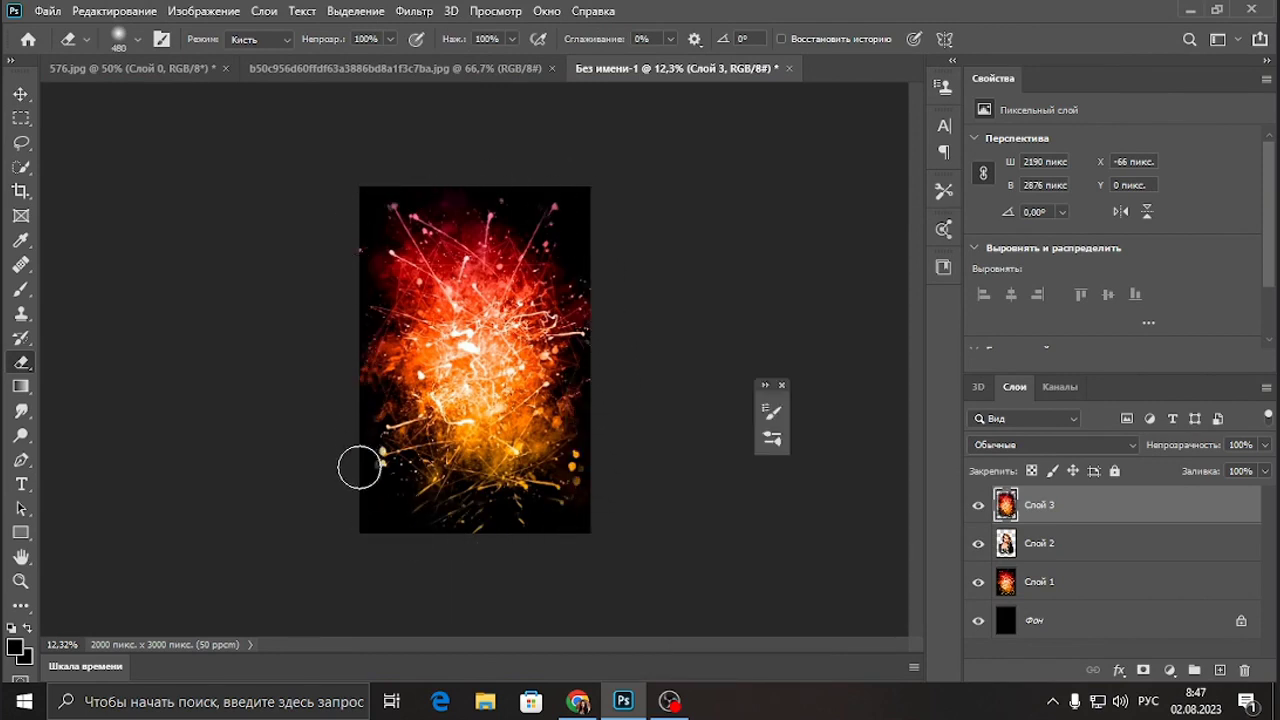
Drop Слой 3 to 53% opacity, erase it over the woman, then restore 100%
{"action": "left_click_drag", "start_coordinate": [1259, 470], "coordinate": [1218, 470]}
{"action": "scroll", "coordinate": [482, 340], "scroll_direction": "up", "scroll_amount": 2}
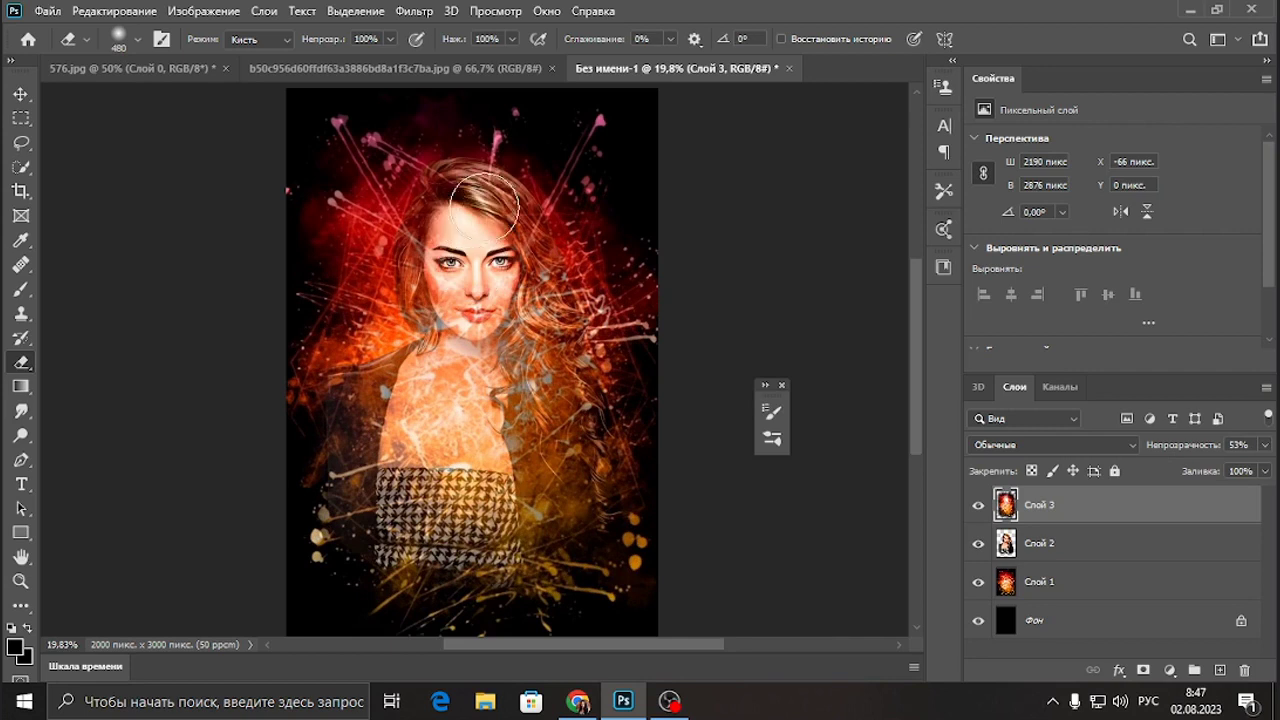
{"action": "mouse_move", "coordinate": [440, 220]}
{"action": "left_mouse_down"}
{"action": "mouse_move", "coordinate": [513, 275]}
{"action": "mouse_move", "coordinate": [545, 400]}
{"action": "mouse_move", "coordinate": [429, 423]}
{"action": "mouse_move", "coordinate": [459, 353]}
{"action": "mouse_move", "coordinate": [424, 388]}
{"action": "mouse_move", "coordinate": [480, 476]}
{"action": "left_mouse_up"}
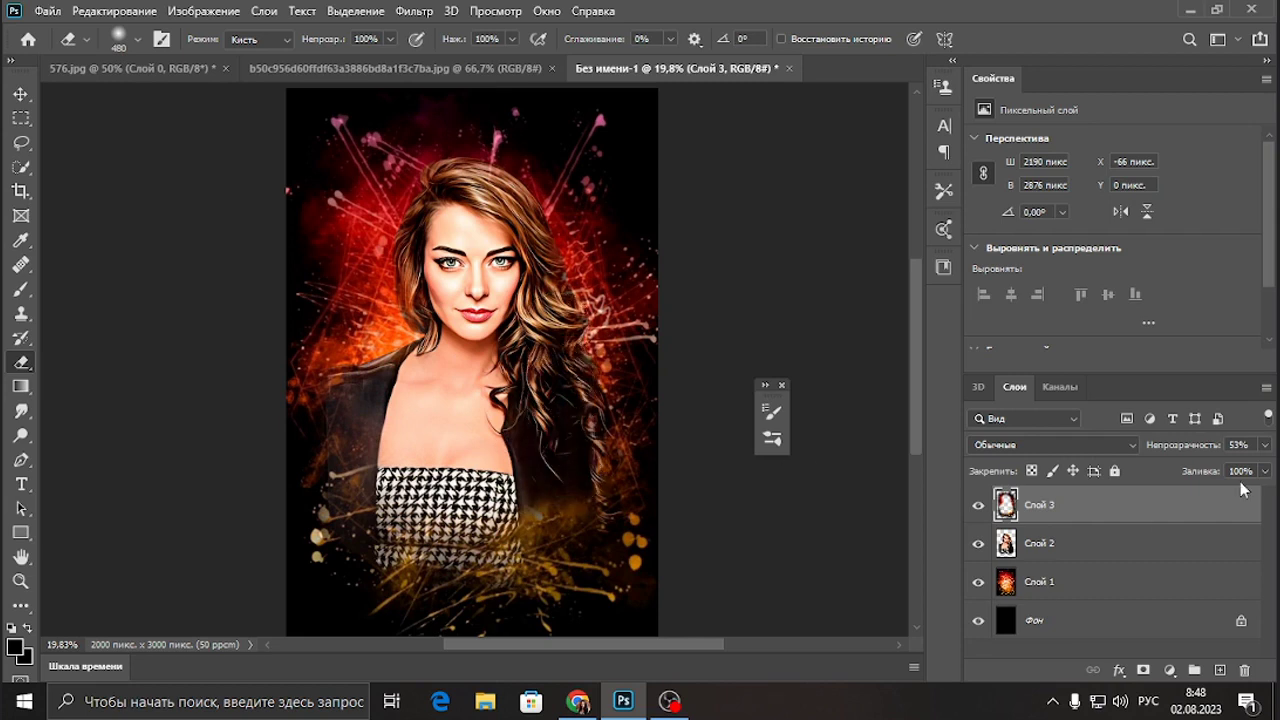
{"action": "left_click_drag", "start_coordinate": [1265, 444], "coordinate": [1270, 466]}
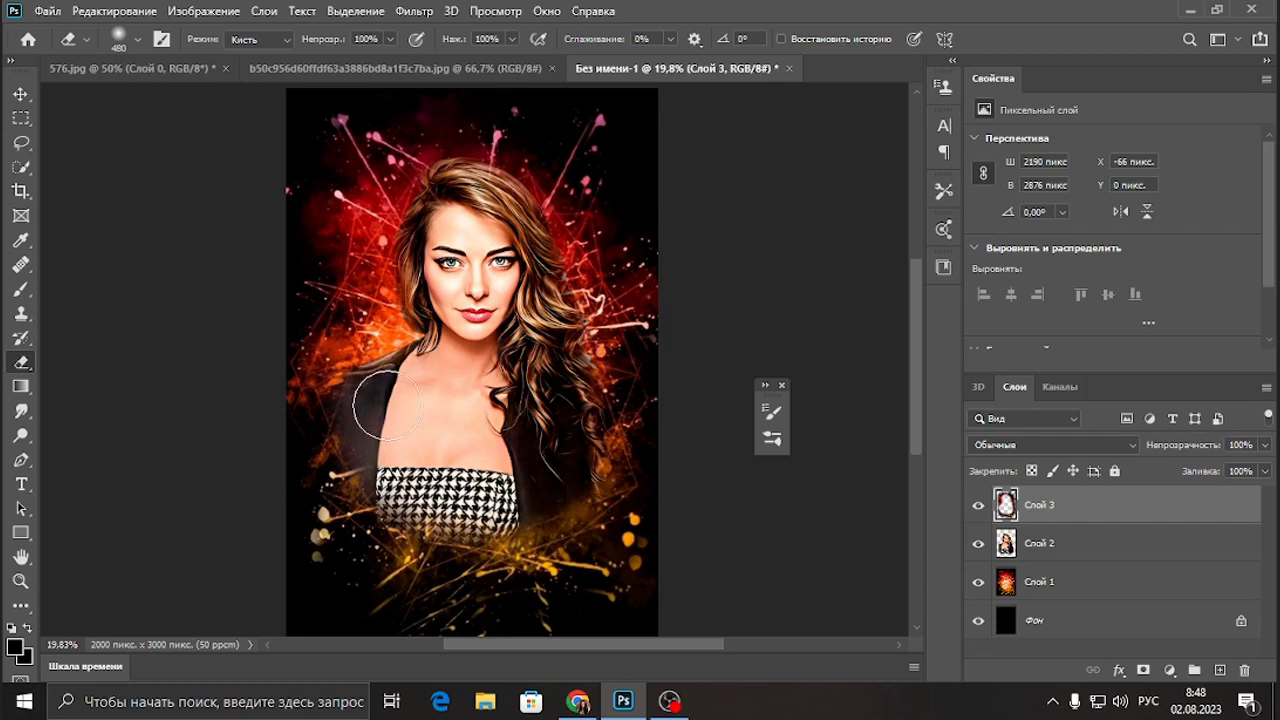
Select all four layers and merge them into a single unlocked Слой 0
{"action": "key", "text": "v"}
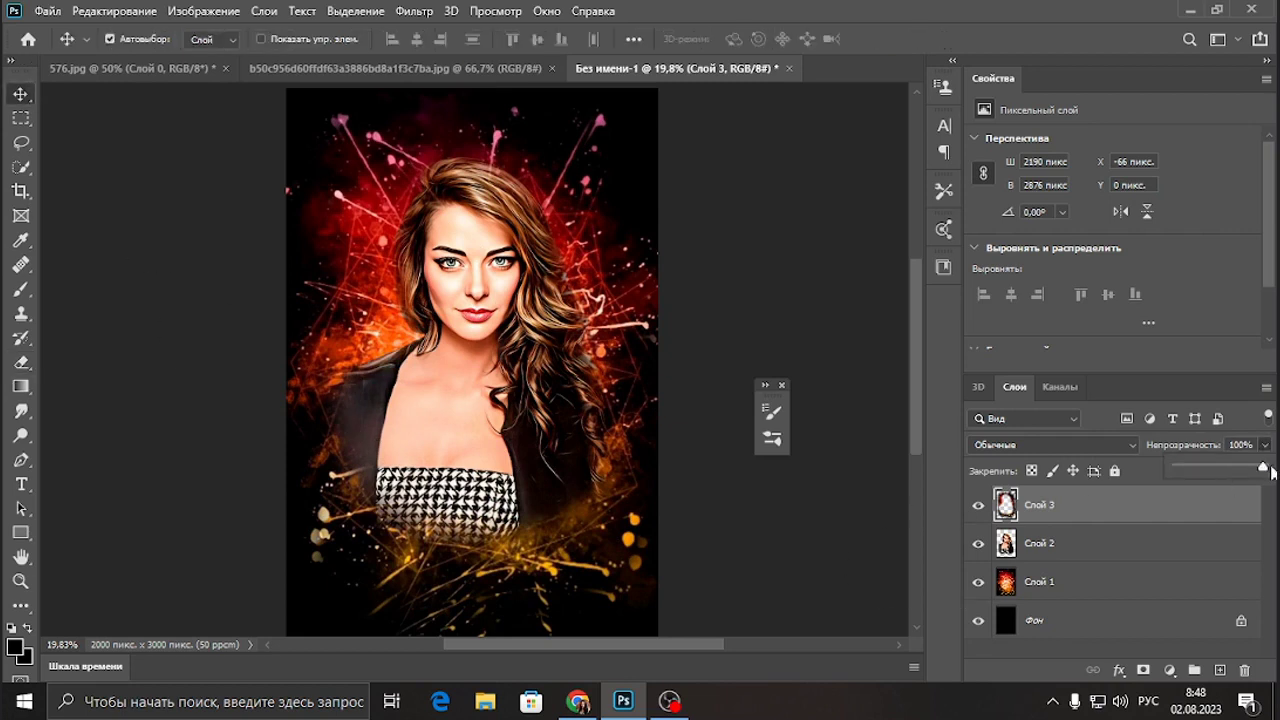
{"action": "left_click", "coordinate": [1035, 620], "text": "shift"}
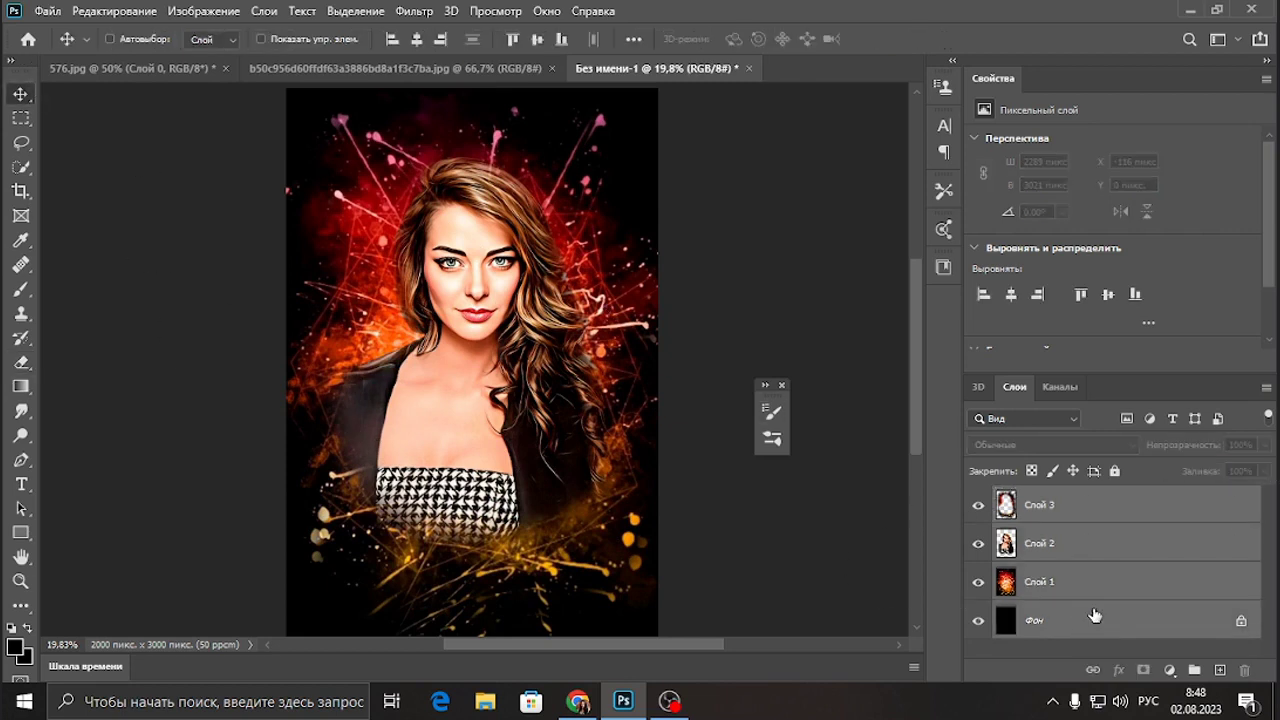
{"action": "key", "text": "ctrl+e"}
{"action": "left_click", "coordinate": [1240, 505]}
{"action": "scroll", "coordinate": [515, 432], "scroll_direction": "down", "scroll_amount": 1}
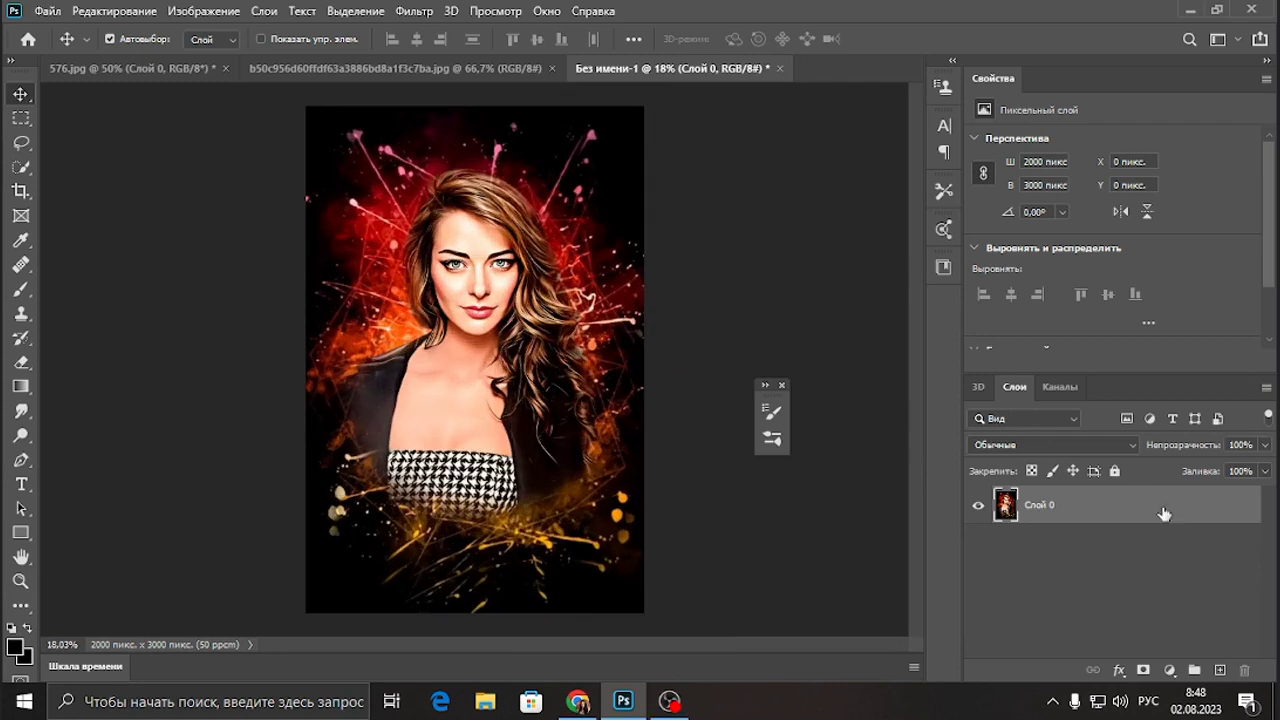
Duplicate the flattened layer and choose the 927 splatter brush tip
{"action": "key", "text": "ctrl+j"}
{"action": "left_click", "coordinate": [20, 289]}
{"action": "key", "text": "F5"}
{"action": "scroll", "coordinate": [624, 268], "scroll_direction": "down", "scroll_amount": 2}
{"action": "scroll", "coordinate": [624, 268], "scroll_direction": "down", "scroll_amount": 2}
{"action": "scroll", "coordinate": [624, 268], "scroll_direction": "down", "scroll_amount": 2}
{"action": "scroll", "coordinate": [624, 268], "scroll_direction": "down", "scroll_amount": 2}
{"action": "scroll", "coordinate": [624, 268], "scroll_direction": "down", "scroll_amount": 2}
{"action": "scroll", "coordinate": [630, 262], "scroll_direction": "down", "scroll_amount": 2}
{"action": "scroll", "coordinate": [645, 255], "scroll_direction": "down", "scroll_amount": 2}
{"action": "scroll", "coordinate": [660, 243], "scroll_direction": "down", "scroll_amount": 2}
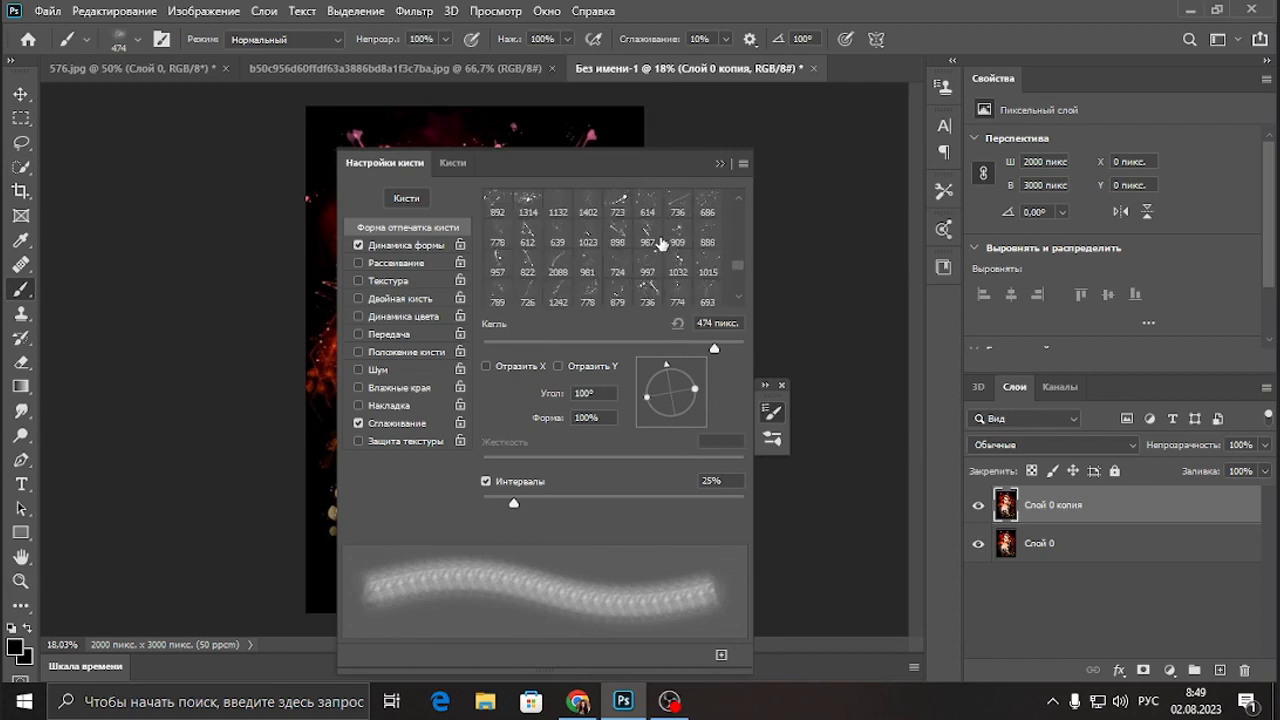
{"action": "left_click", "coordinate": [660, 243]}
{"action": "scroll", "coordinate": [660, 243], "scroll_direction": "down", "scroll_amount": 2}
{"action": "scroll", "coordinate": [660, 243], "scroll_direction": "down", "scroll_amount": 2}
{"action": "left_click", "coordinate": [588, 248]}
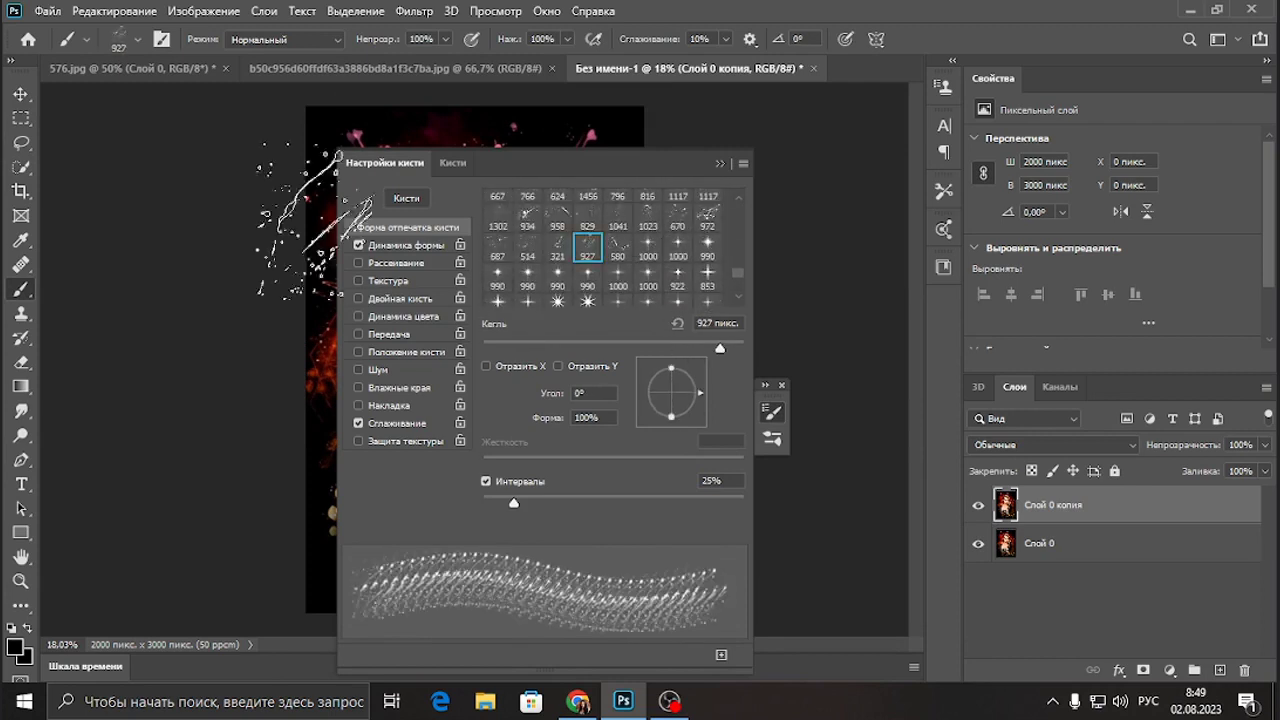
{"action": "left_click", "coordinate": [721, 166]}
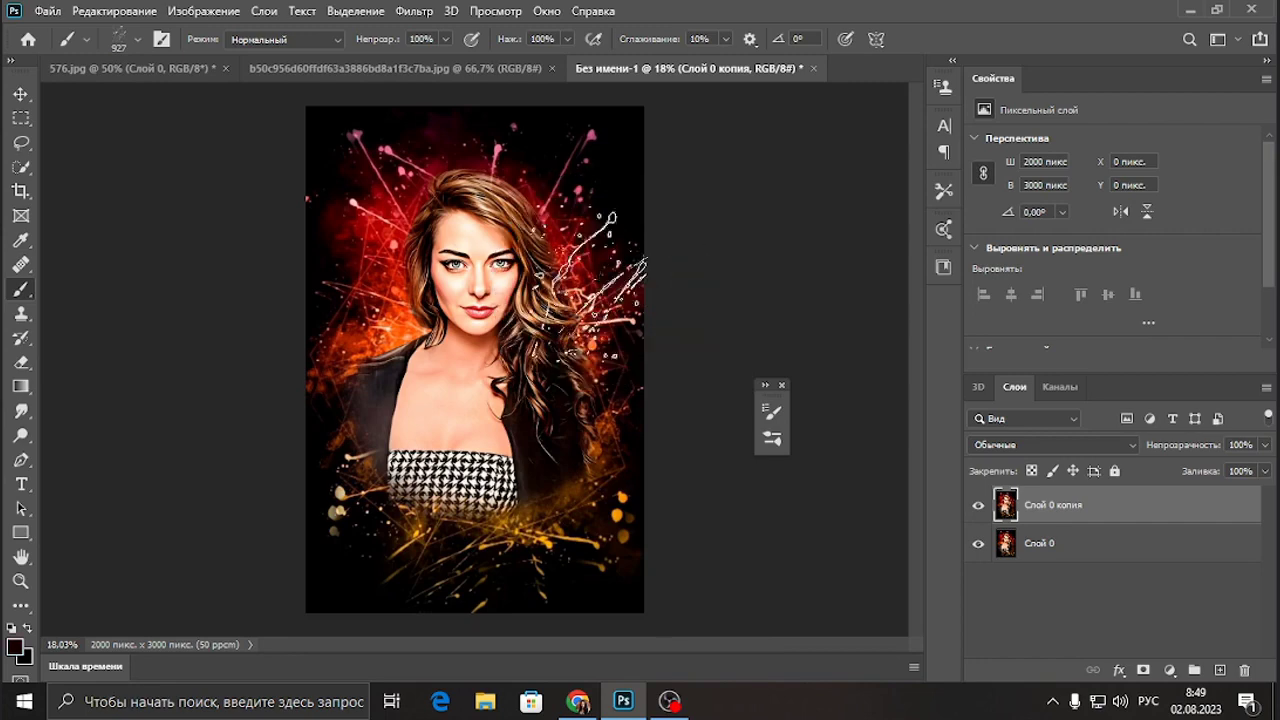
Sample an orange colour and stamp a rotated splatter across the woman's chest
{"action": "scroll", "coordinate": [571, 300], "scroll_direction": "up", "scroll_amount": 2}
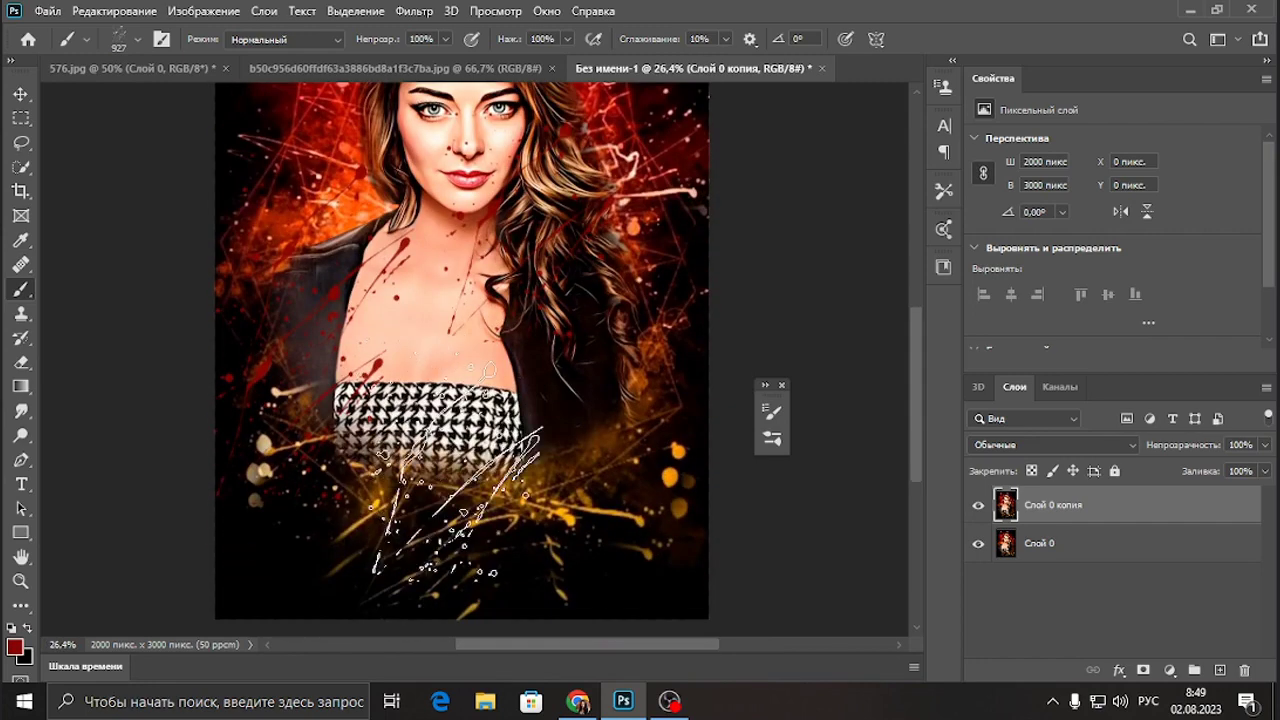
{"action": "scroll", "coordinate": [580, 380], "scroll_direction": "up", "scroll_amount": 3}
{"action": "left_click", "coordinate": [365, 337], "text": "alt"}
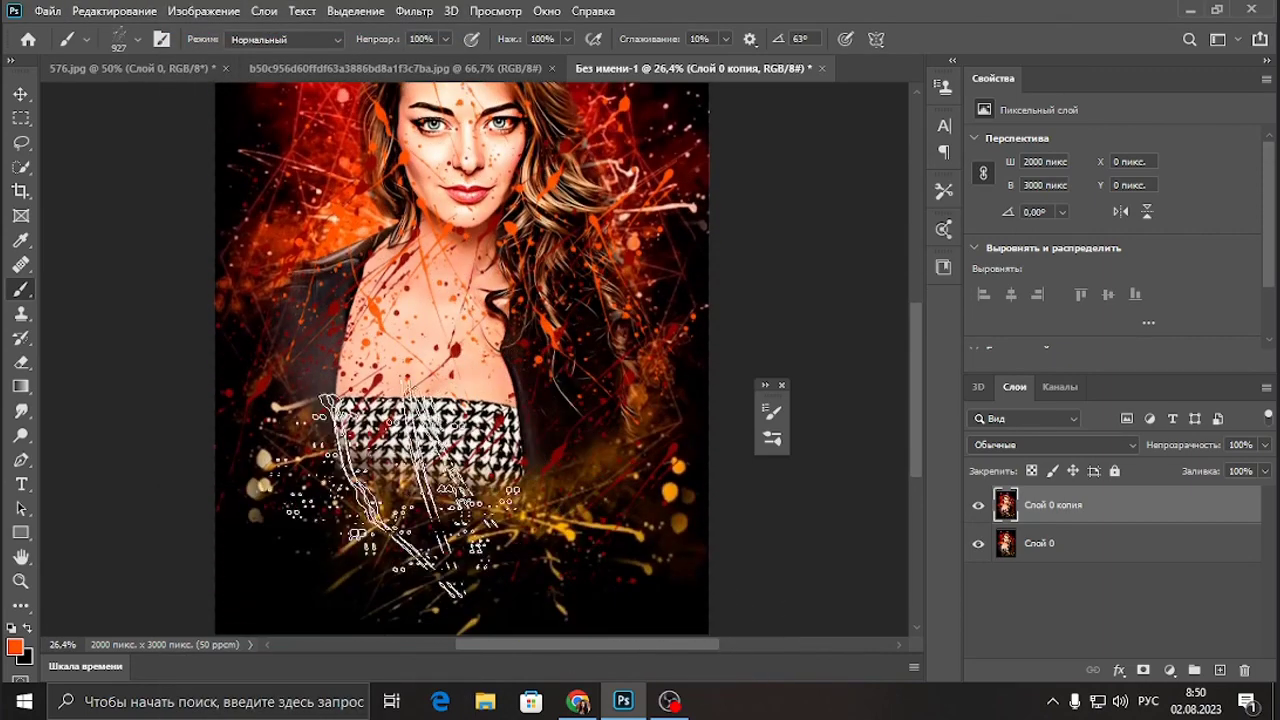
{"action": "right_click", "coordinate": [545, 375]}
{"action": "left_click_drag", "start_coordinate": [615, 405], "coordinate": [600, 428]}
{"action": "key", "text": "Return"}
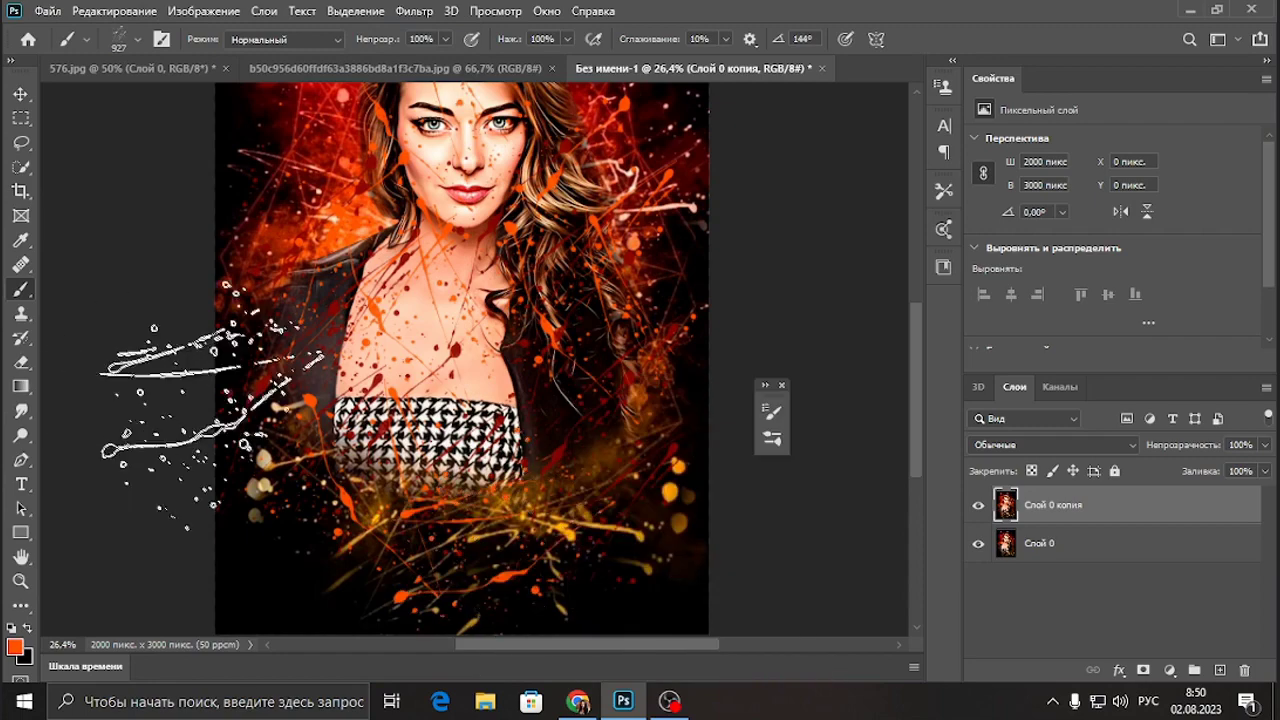
{"action": "scroll", "coordinate": [257, 286], "scroll_direction": "up", "scroll_amount": 1}
Sample a light peach colour and stamp splatters over the lower body
{"action": "left_click", "coordinate": [257, 286], "text": "alt"}
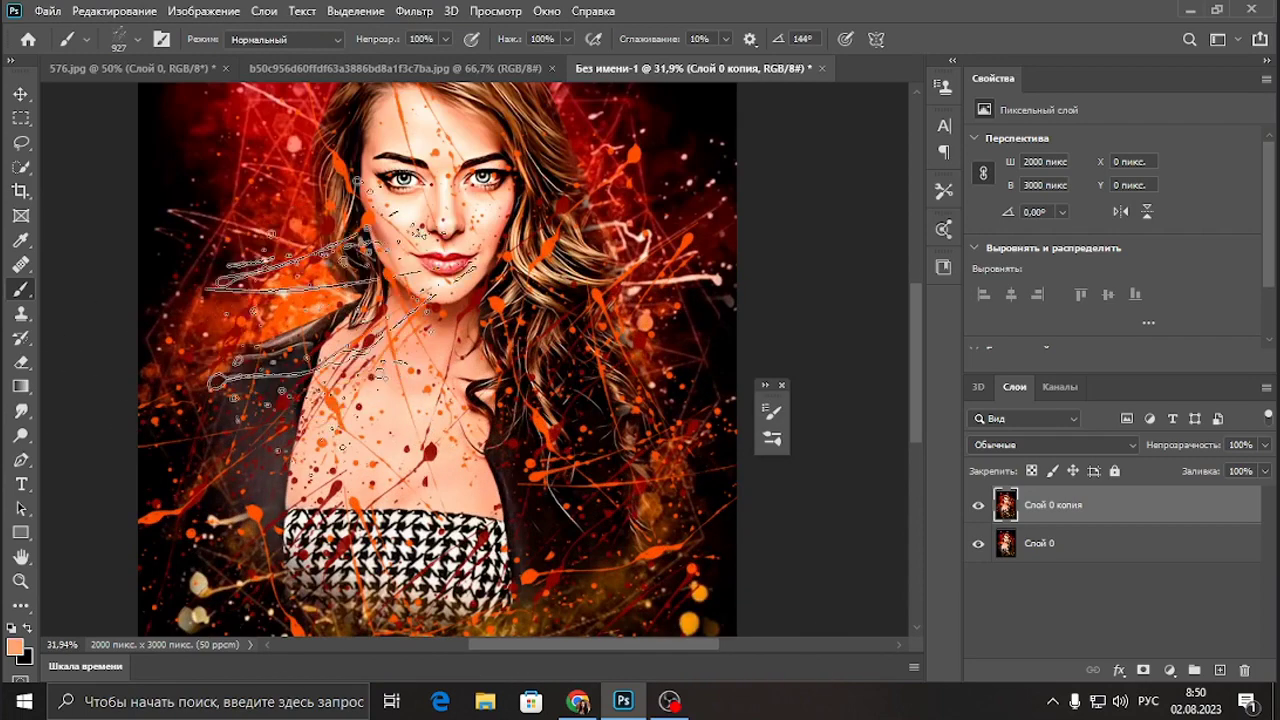
{"action": "scroll", "coordinate": [400, 380], "scroll_direction": "down", "scroll_amount": 3}
{"action": "right_click", "coordinate": [410, 372]}
{"action": "key", "text": "Escape"}
{"action": "right_click", "coordinate": [505, 325]}
{"action": "left_click_drag", "start_coordinate": [534, 428], "coordinate": [556, 444]}
{"action": "key", "text": "Return"}
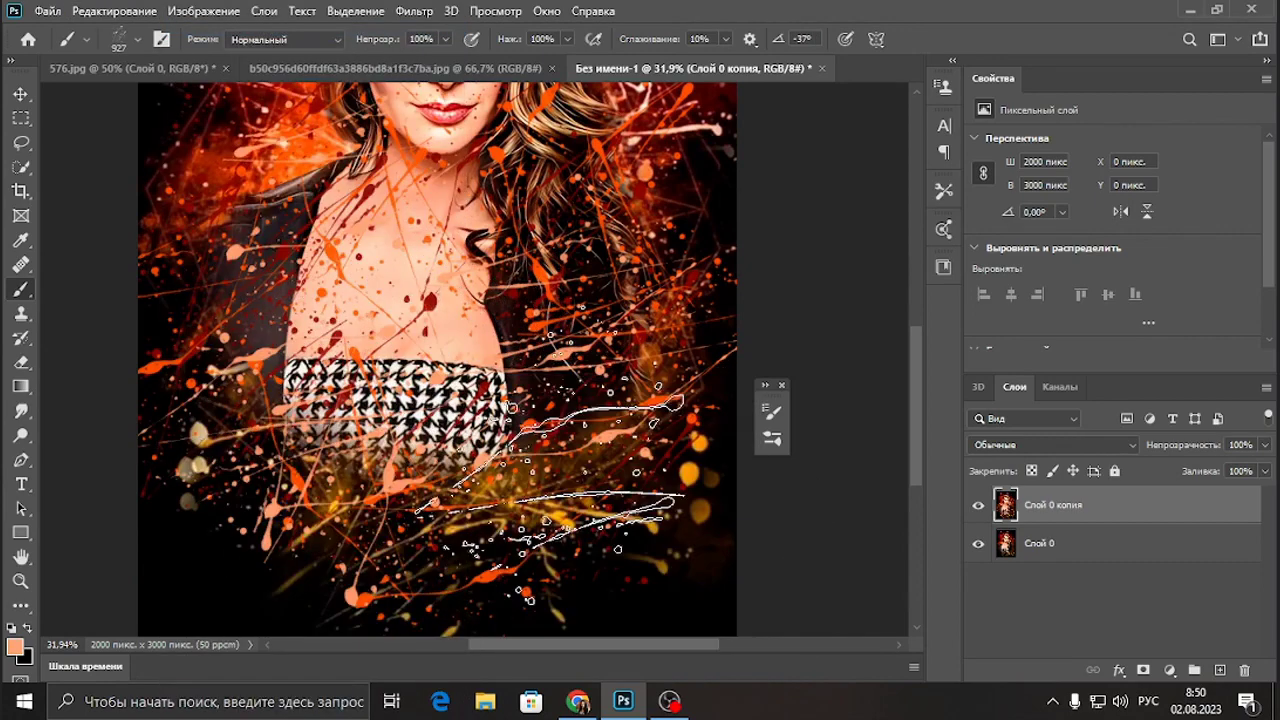
Reset default colours and sample a mauve colour for further splatters
{"action": "scroll", "coordinate": [550, 480], "scroll_direction": "up", "scroll_amount": 2}
{"action": "scroll", "coordinate": [570, 350], "scroll_direction": "up", "scroll_amount": 4}
{"action": "key", "text": "d"}
{"action": "left_click", "coordinate": [605, 118], "text": "alt"}
{"action": "right_click", "coordinate": [418, 300]}
{"action": "key", "text": "Escape"}
{"action": "scroll", "coordinate": [556, 400], "scroll_direction": "down", "scroll_amount": 2}
Choose a different splatter brush tip in the Brush Settings panel
{"action": "key", "text": "F5"}
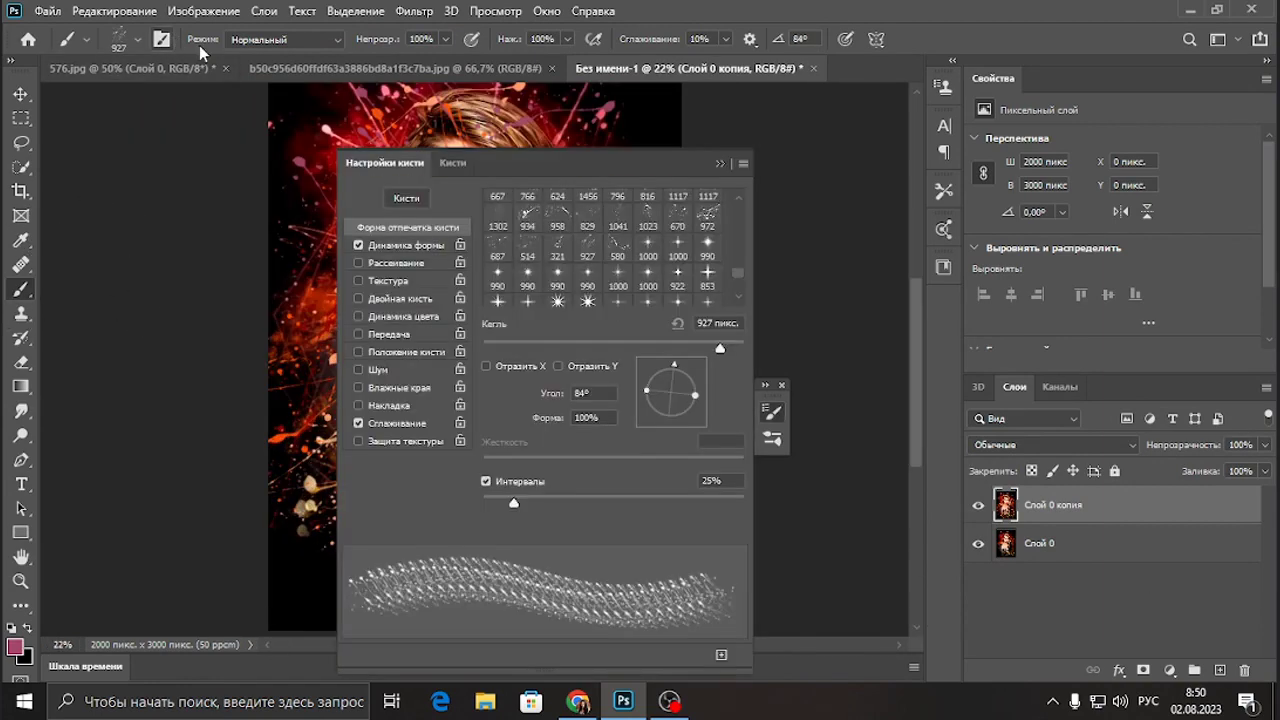
{"action": "scroll", "coordinate": [604, 233], "scroll_direction": "down", "scroll_amount": 3}
{"action": "scroll", "coordinate": [604, 233], "scroll_direction": "down", "scroll_amount": 3}
{"action": "scroll", "coordinate": [604, 233], "scroll_direction": "down", "scroll_amount": 3}
{"action": "scroll", "coordinate": [604, 233], "scroll_direction": "down", "scroll_amount": 3}
{"action": "scroll", "coordinate": [606, 230], "scroll_direction": "down", "scroll_amount": 3}
{"action": "scroll", "coordinate": [608, 227], "scroll_direction": "down", "scroll_amount": 3}
{"action": "scroll", "coordinate": [612, 224], "scroll_direction": "down", "scroll_amount": 3}
{"action": "scroll", "coordinate": [614, 222], "scroll_direction": "up", "scroll_amount": 10}
{"action": "left_click", "coordinate": [686, 229]}
{"action": "key", "text": "F5"}
Sample a brownish orange from the image and stamp splatters at brush size 448
{"action": "scroll", "coordinate": [616, 370], "scroll_direction": "up", "scroll_amount": 3}
{"action": "left_click", "coordinate": [616, 370], "text": "alt"}
{"action": "left_click_drag", "start_coordinate": [616, 370], "coordinate": [657, 315]}
{"action": "right_click", "coordinate": [560, 255]}
{"action": "key", "text": "Return"}
{"action": "scroll", "coordinate": [240, 345], "scroll_direction": "down", "scroll_amount": 1}
{"action": "right_click", "coordinate": [476, 380]}
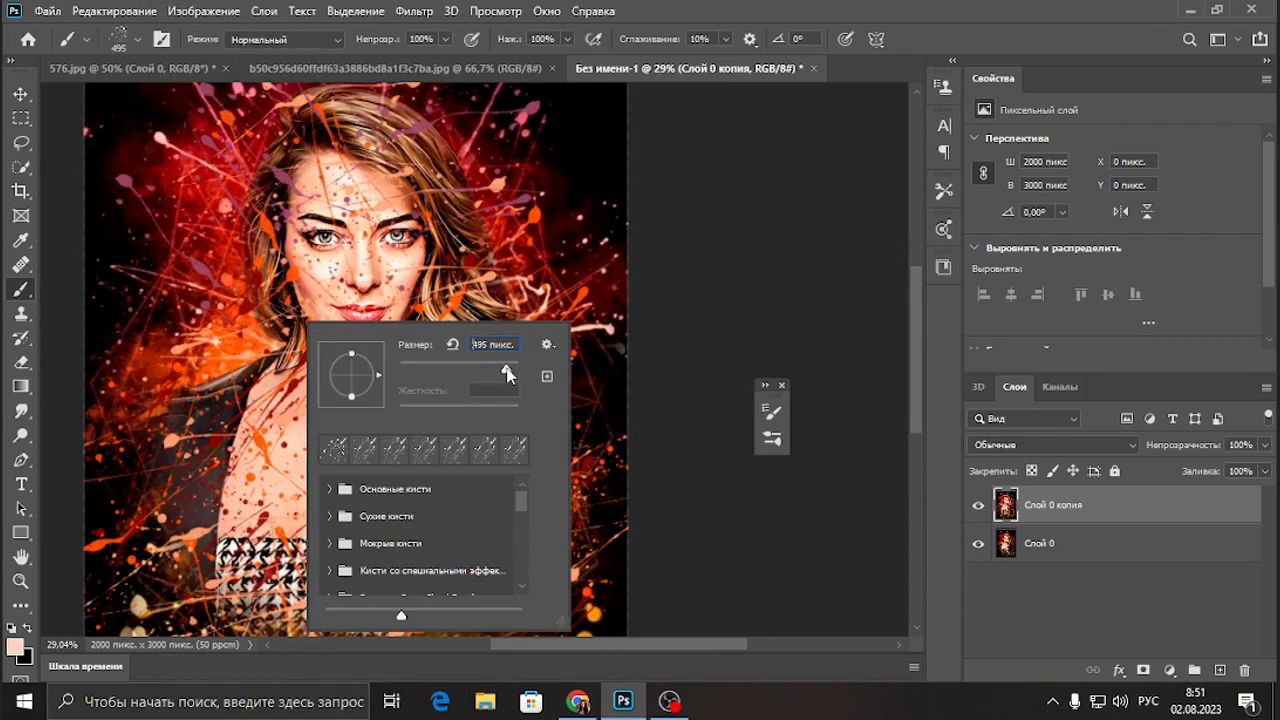
{"action": "key", "text": "Return"}
Stamp a larger splatter over the portrait at brush size 1102
{"action": "right_click", "coordinate": [505, 421]}
{"action": "key", "text": "Return"}
{"action": "scroll", "coordinate": [375, 470], "scroll_direction": "down", "scroll_amount": 1}
{"action": "right_click", "coordinate": [388, 376]}
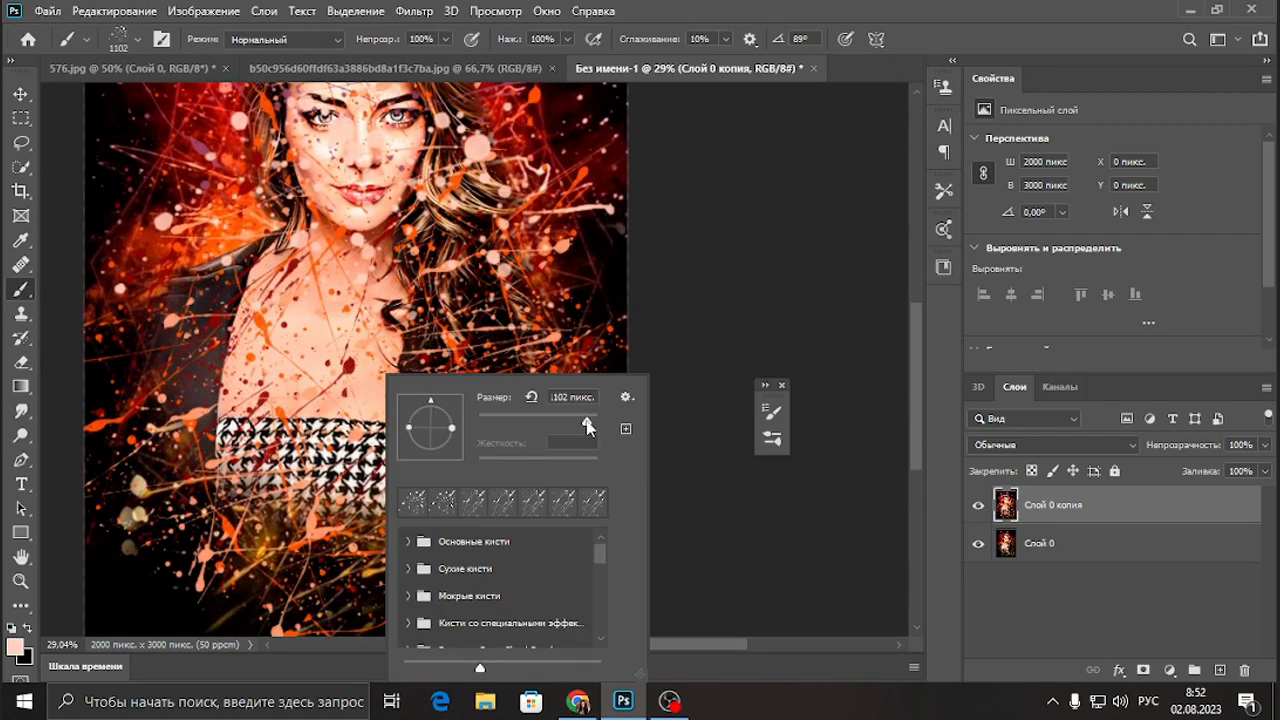
Sample a light foreground colour from the image and return to the Brush
{"action": "left_click_drag", "start_coordinate": [257, 543], "coordinate": [243, 543]}
{"action": "left_click", "coordinate": [14, 646]}
{"action": "key", "text": "Return"}
{"action": "key", "text": "b"}
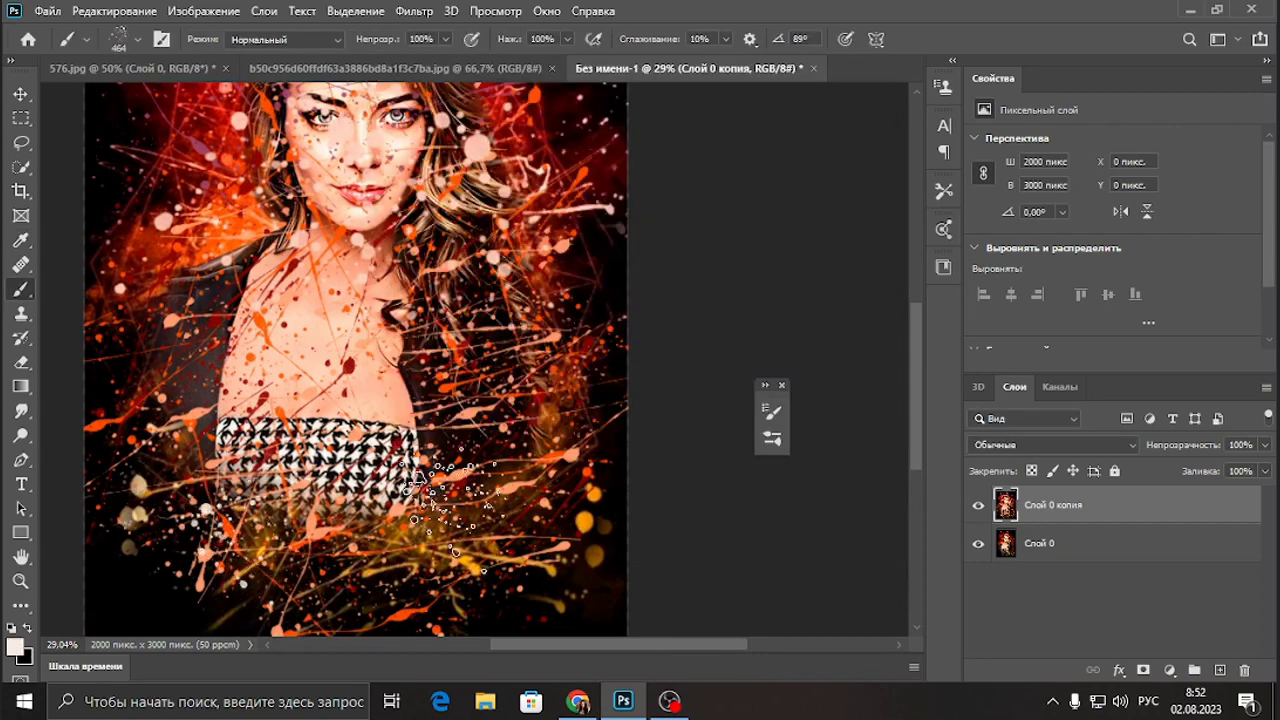
{"action": "scroll", "coordinate": [440, 395], "scroll_direction": "up", "scroll_amount": 2}
{"action": "scroll", "coordinate": [440, 395], "scroll_direction": "up", "scroll_amount": 2}
{"action": "scroll", "coordinate": [212, 287], "scroll_direction": "down", "scroll_amount": 1}
Rotate the splatter brush to -159° and stamp more pale splatters
{"action": "right_click", "coordinate": [255, 380]}
{"action": "key", "text": "Return"}
{"action": "scroll", "coordinate": [290, 555], "scroll_direction": "down", "scroll_amount": 2}
{"action": "scroll", "coordinate": [290, 555], "scroll_direction": "down", "scroll_amount": 2}
{"action": "scroll", "coordinate": [480, 550], "scroll_direction": "down", "scroll_amount": 2}
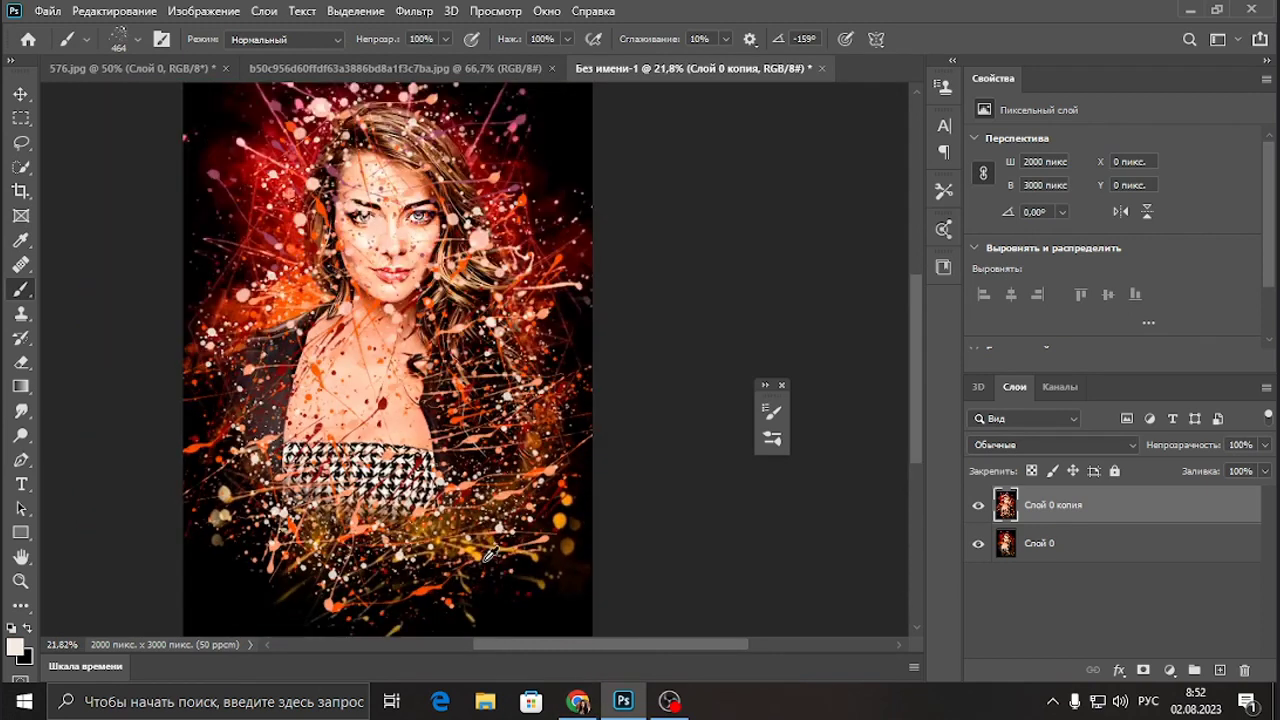
Erase splatter from the hair, cheek, chin, neck, chest and jacket
{"action": "key", "text": "e"}
{"action": "mouse_move", "coordinate": [388, 145]}
{"action": "left_mouse_down"}
{"action": "mouse_move", "coordinate": [425, 245]}
{"action": "mouse_move", "coordinate": [362, 199]}
{"action": "left_mouse_up"}
{"action": "left_click_drag", "start_coordinate": [370, 265], "coordinate": [324, 396]}
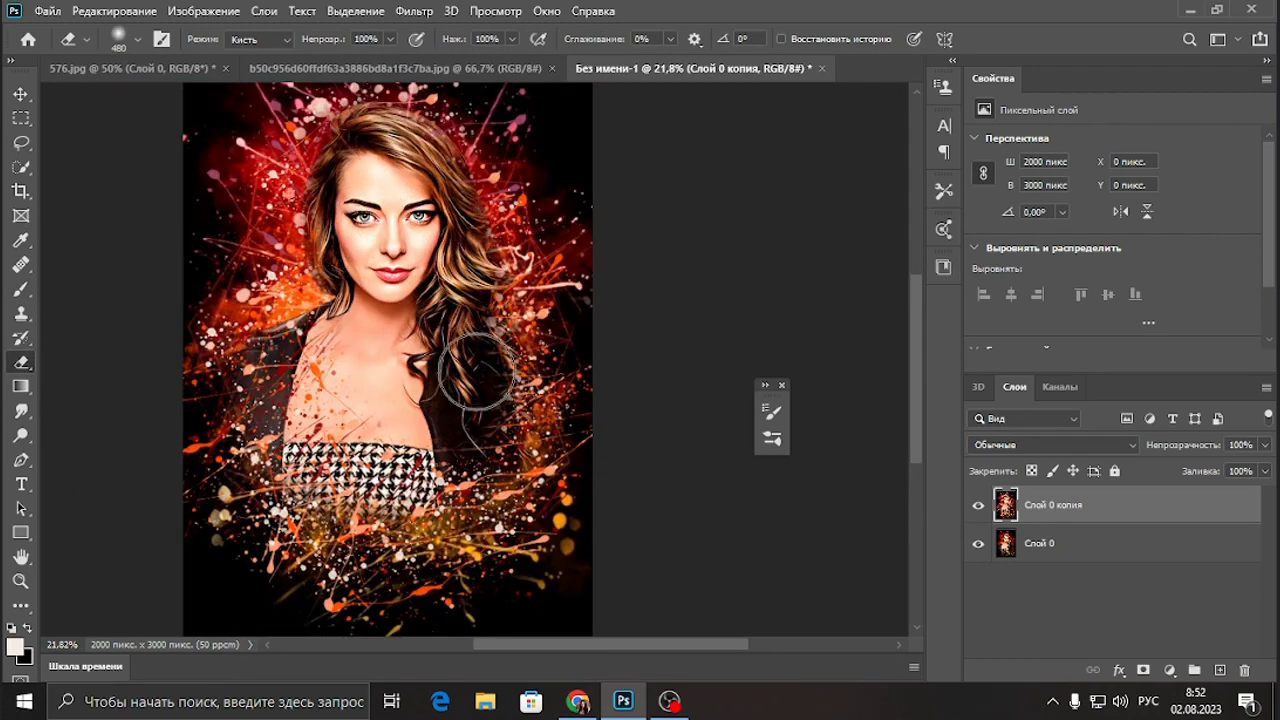
{"action": "mouse_move", "coordinate": [302, 389]}
{"action": "left_mouse_down"}
{"action": "mouse_move", "coordinate": [360, 470]}
{"action": "mouse_move", "coordinate": [461, 432]}
{"action": "left_mouse_up"}
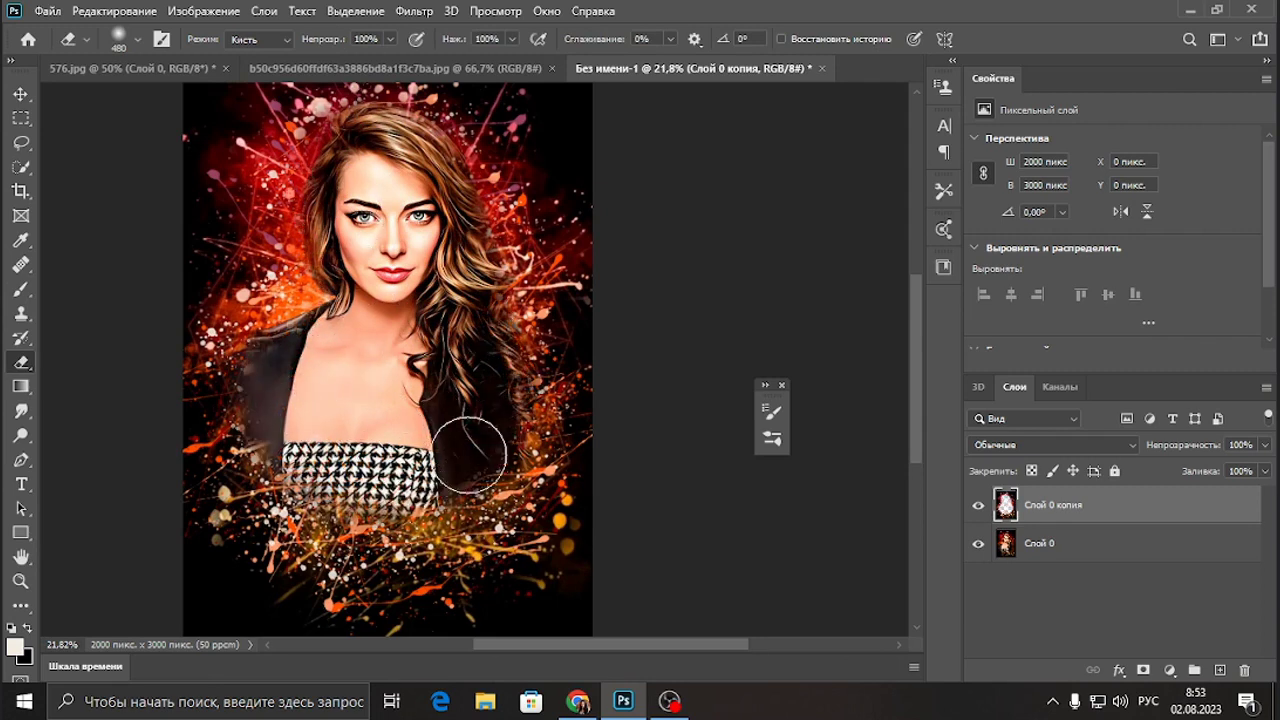
Merge Слой 0 and Слой 0 копия into a single layer and fit the view
{"action": "left_click", "coordinate": [1193, 535], "text": "shift"}
{"action": "key", "text": "ctrl+e"}
{"action": "key", "text": "ctrl+0"}
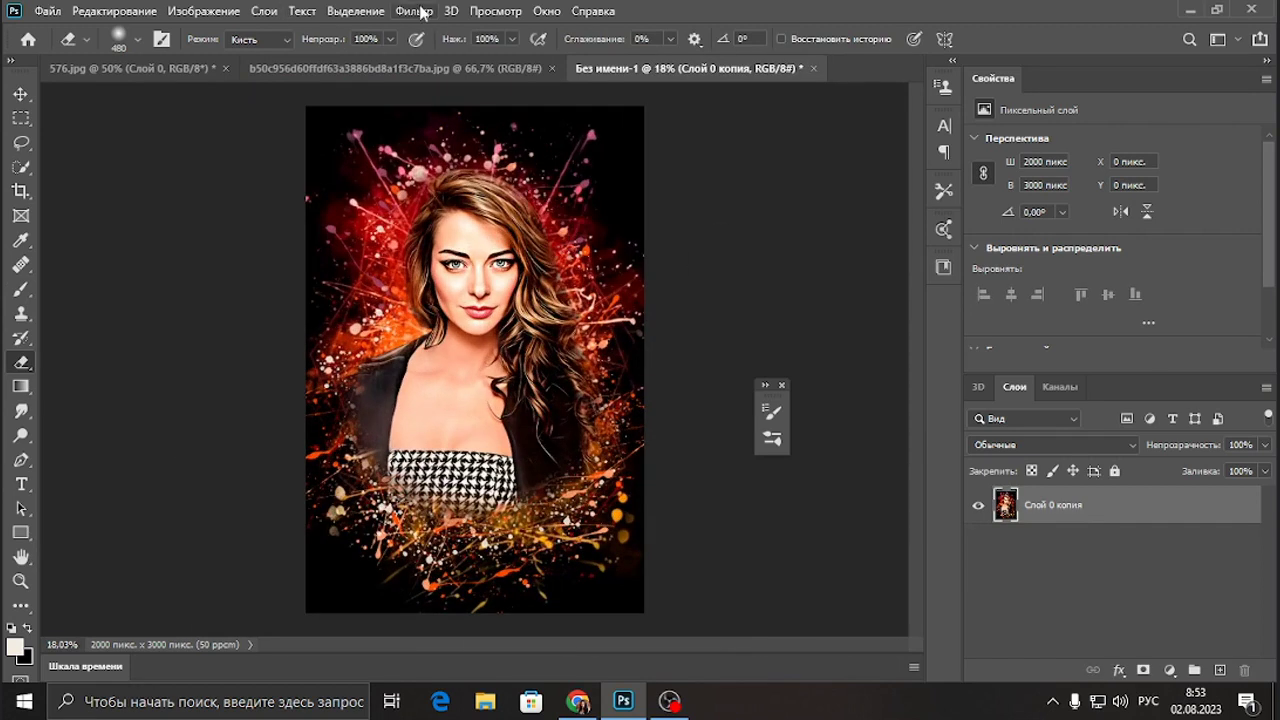
Open the Camera Raw Filter and add a -22 vignette
{"action": "left_click", "coordinate": [414, 11]}
{"action": "left_click", "coordinate": [768, 274]}
{"action": "scroll", "coordinate": [1010, 400], "scroll_direction": "down", "scroll_amount": 5}
{"action": "left_click", "coordinate": [958, 534]}
{"action": "left_click_drag", "start_coordinate": [1010, 538], "coordinate": [963, 548]}
{"action": "scroll", "coordinate": [957, 546], "scroll_direction": "up", "scroll_amount": 5}
Set Temperature -15, Shadows +16 and Highlights -21, then apply the filter
{"action": "left_click", "coordinate": [960, 349]}
{"action": "left_click_drag", "start_coordinate": [1012, 271], "coordinate": [1009, 271]}
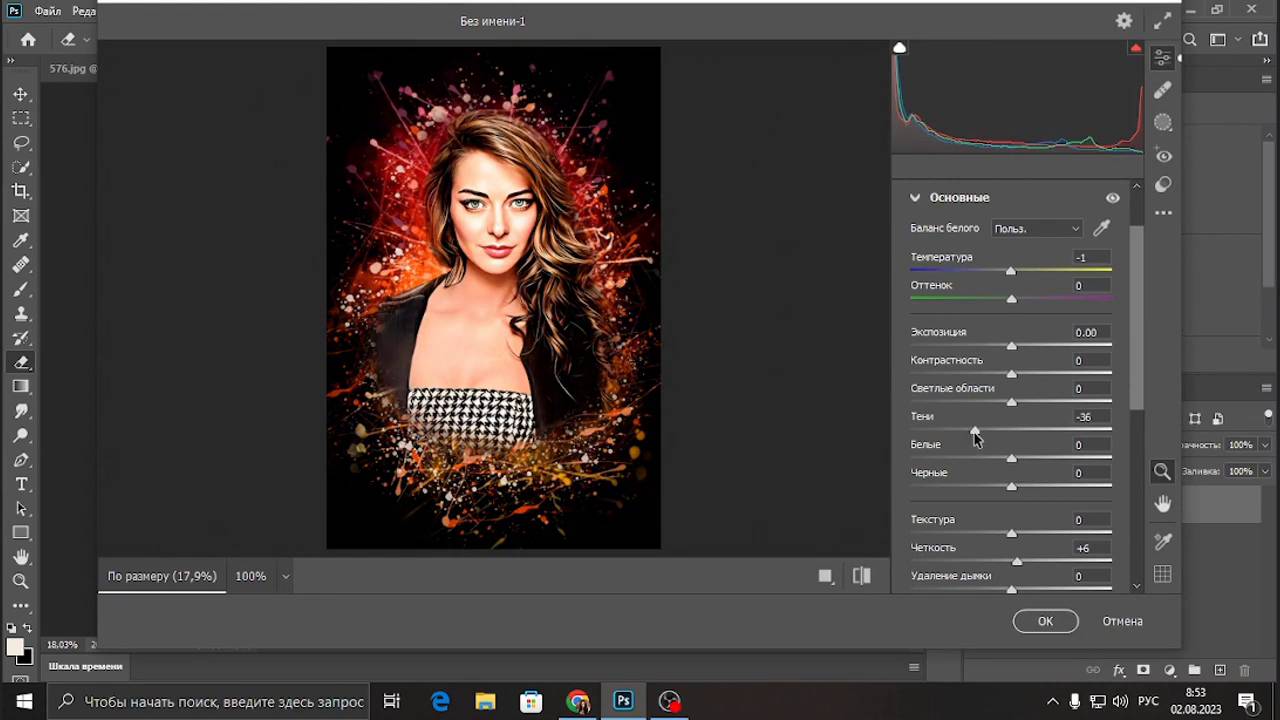
{"action": "mouse_move", "coordinate": [976, 438]}
{"action": "left_mouse_down"}
{"action": "mouse_move", "coordinate": [1090, 421]}
{"action": "mouse_move", "coordinate": [992, 449]}
{"action": "left_mouse_up"}
{"action": "left_click_drag", "start_coordinate": [990, 404], "coordinate": [985, 403]}
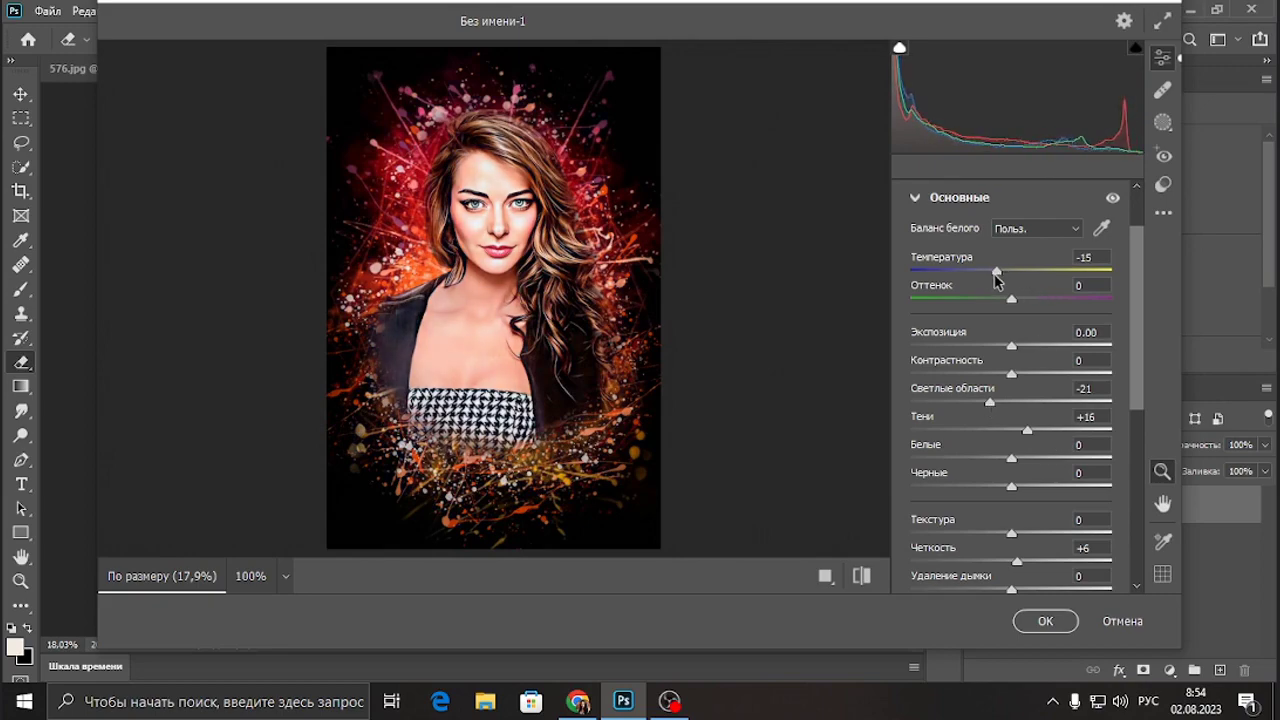
{"action": "left_click", "coordinate": [1045, 620]}
Apply Poster Edges with thickness 0, intensity 0 and posterization 6
{"action": "left_click", "coordinate": [413, 11]}
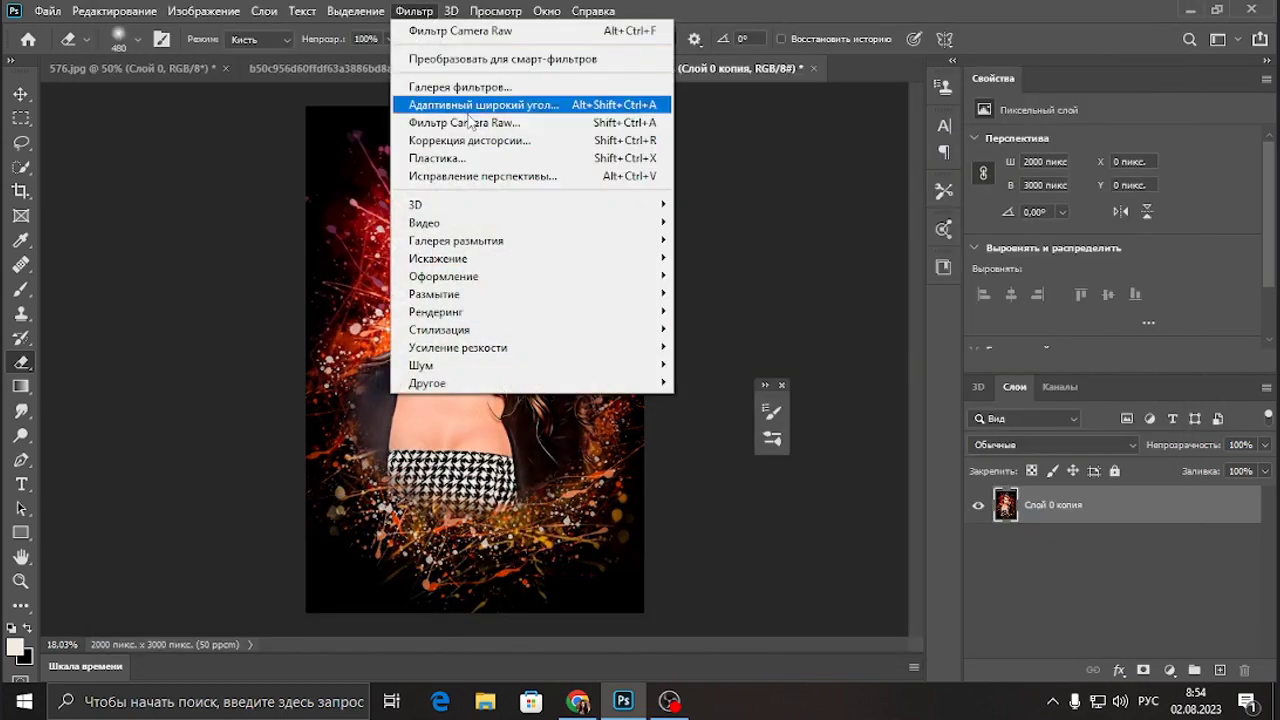
{"action": "left_click", "coordinate": [460, 120]}
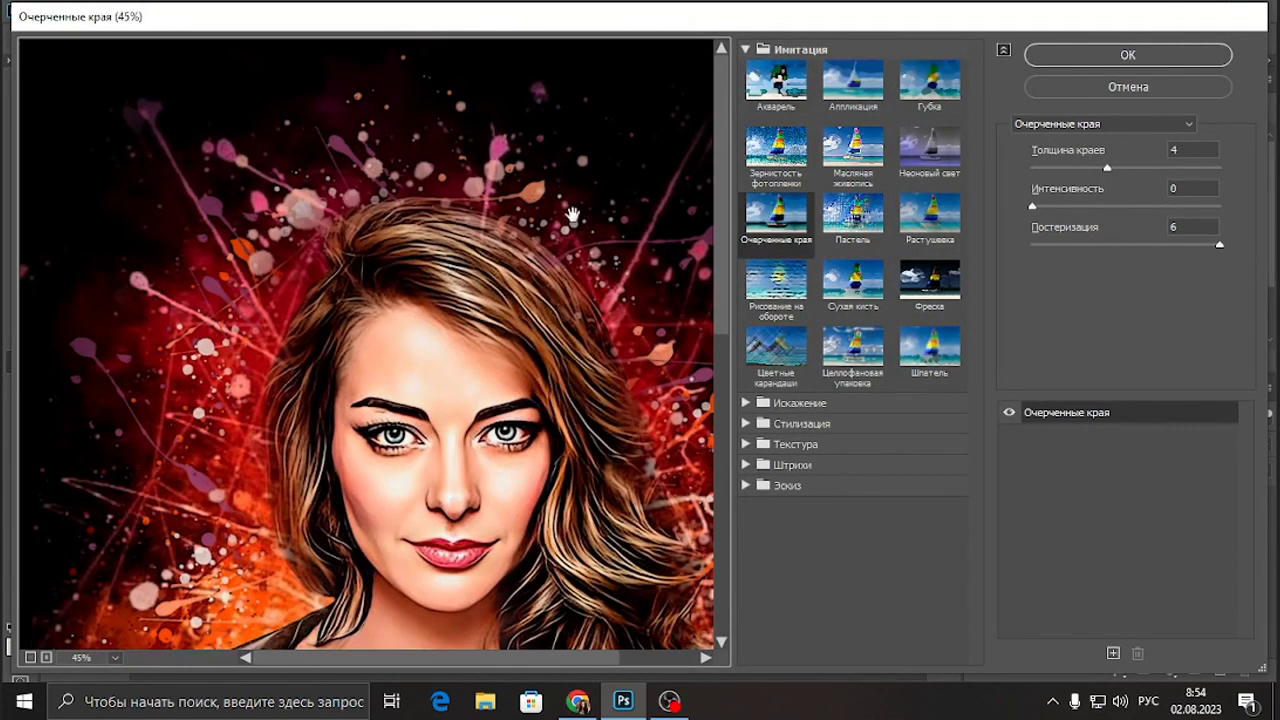
{"action": "left_click_drag", "start_coordinate": [1106, 169], "coordinate": [1030, 177]}
{"action": "scroll", "coordinate": [531, 403], "scroll_direction": "down", "scroll_amount": 1}
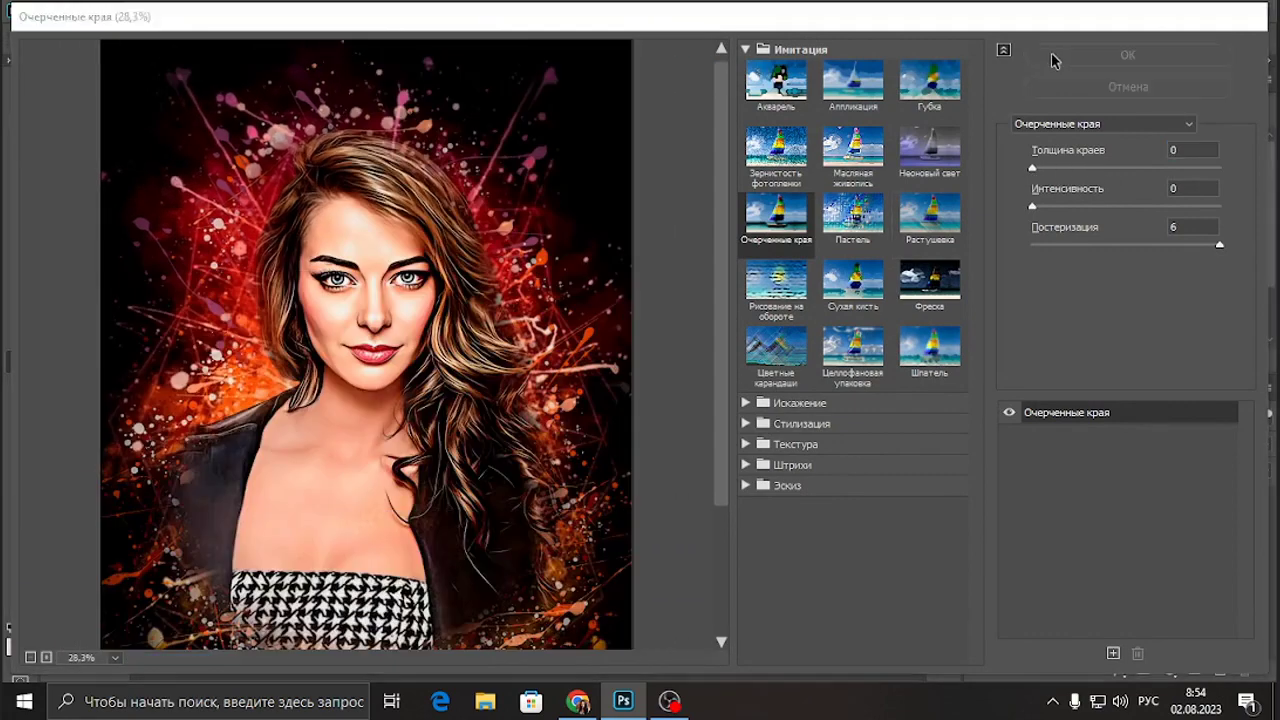
{"action": "left_click", "coordinate": [1049, 57]}
{"action": "key", "text": "ctrl+0"}
Apply the Масляная живопись (Paint Daubs) filter with sharpness 4
{"action": "left_click", "coordinate": [414, 11]}
{"action": "left_click", "coordinate": [471, 86]}
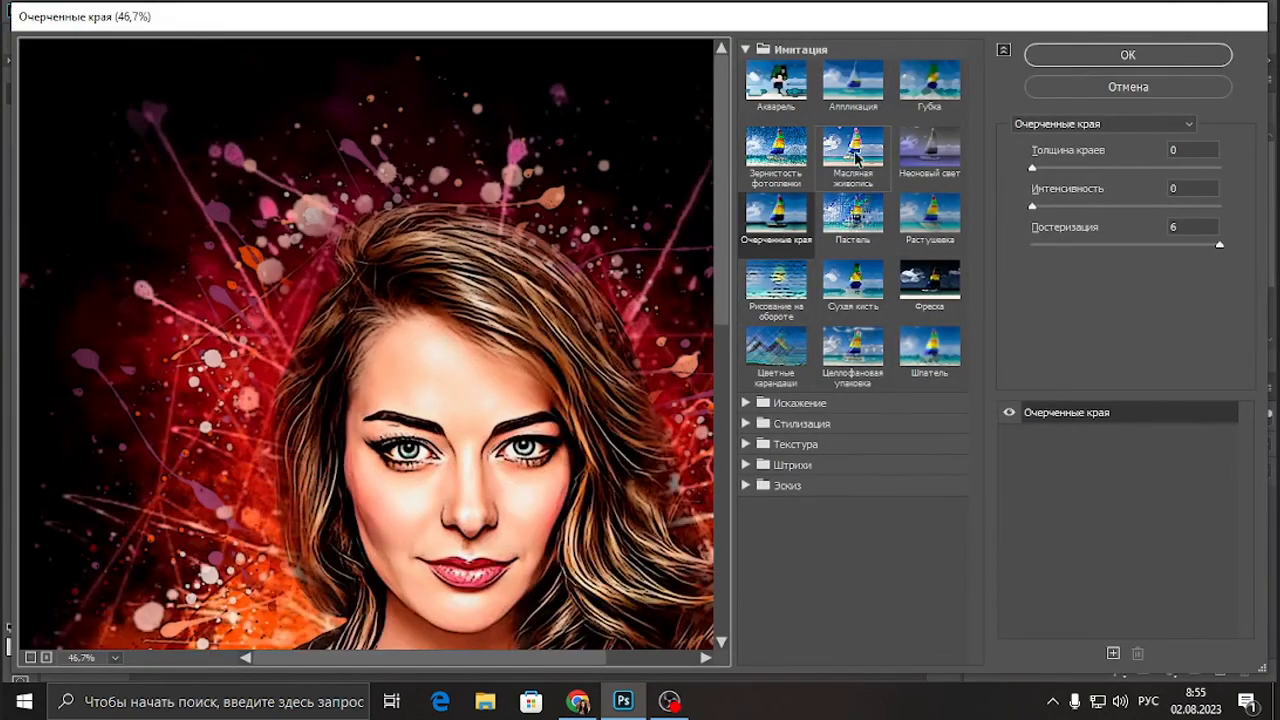
{"action": "left_click", "coordinate": [853, 147]}
{"action": "left_click_drag", "start_coordinate": [1087, 207], "coordinate": [1052, 224]}
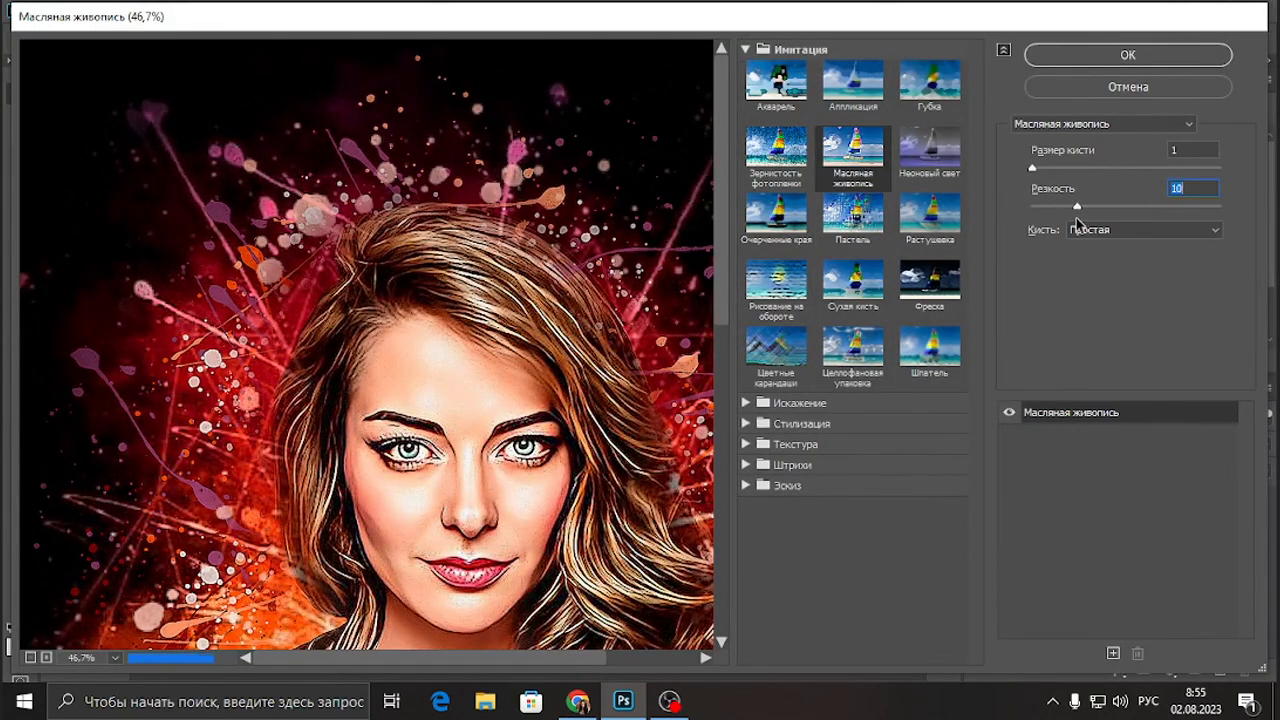
{"action": "left_click", "coordinate": [1150, 56]}
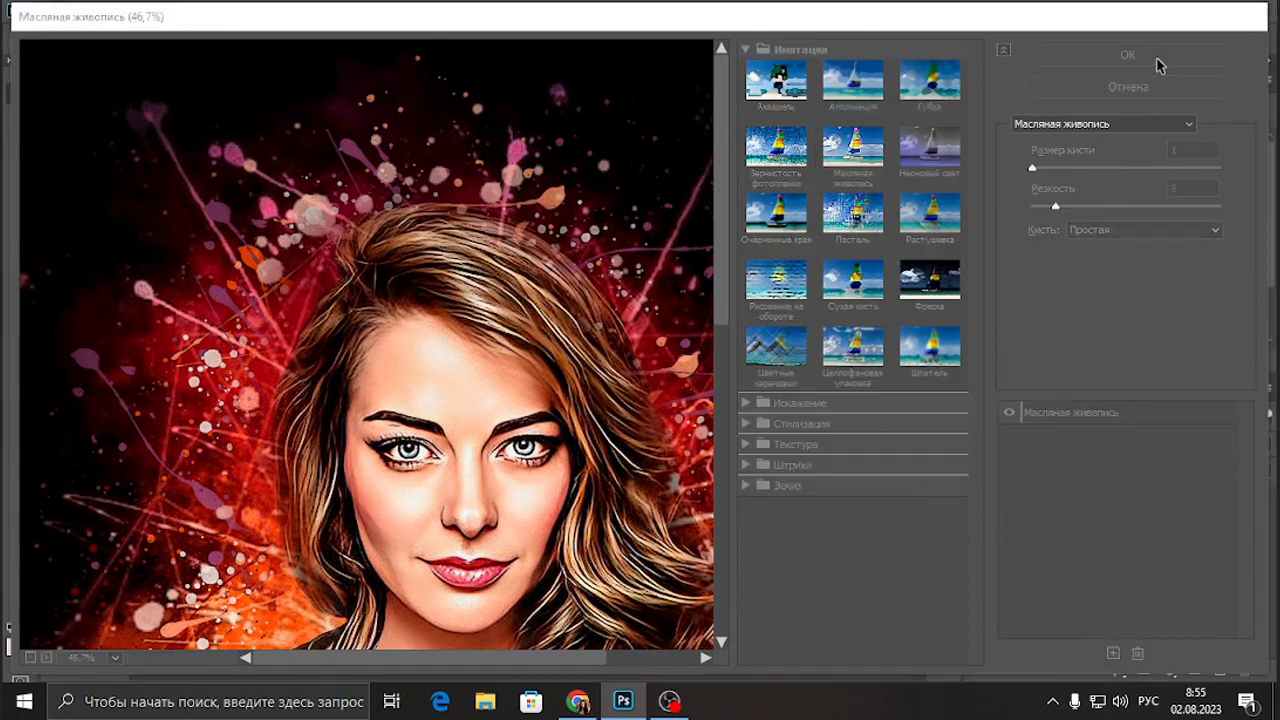
{"action": "scroll", "coordinate": [524, 338], "scroll_direction": "up", "scroll_amount": 5}
{"action": "scroll", "coordinate": [524, 338], "scroll_direction": "down", "scroll_amount": 5}
{"action": "left_click", "coordinate": [113, 10]}
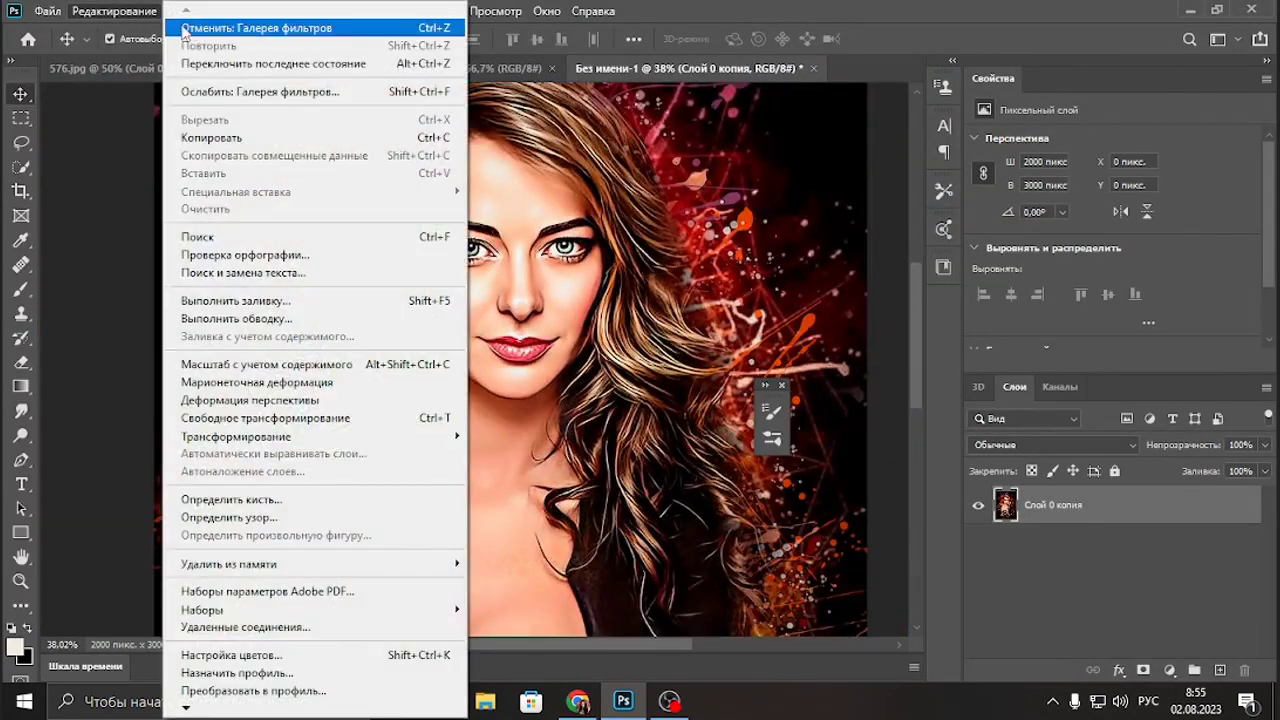
{"action": "left_click", "coordinate": [260, 30]}
Duplicate the painted portrait layer as Слой 0 копия 2 and adjust the brush settings
{"action": "left_click_drag", "start_coordinate": [1122, 504], "coordinate": [1219, 670]}
{"action": "left_click", "coordinate": [425, 12]}
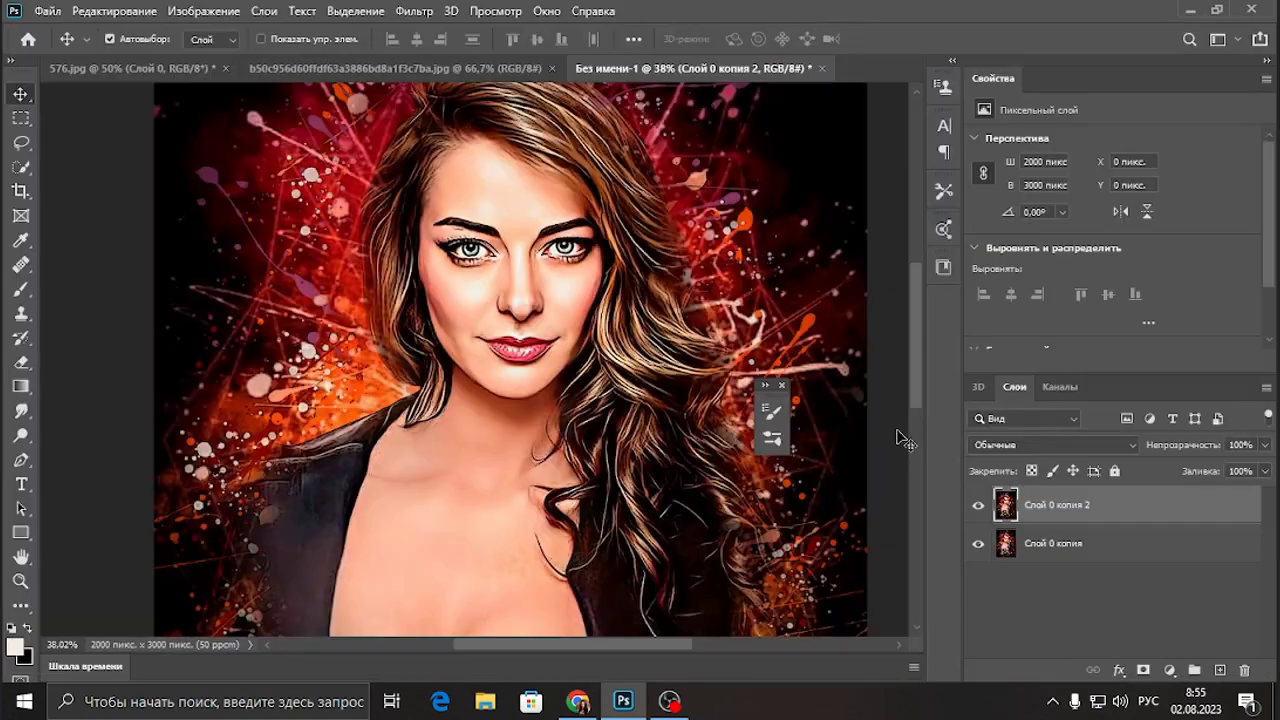
{"action": "left_click", "coordinate": [150, 11]}
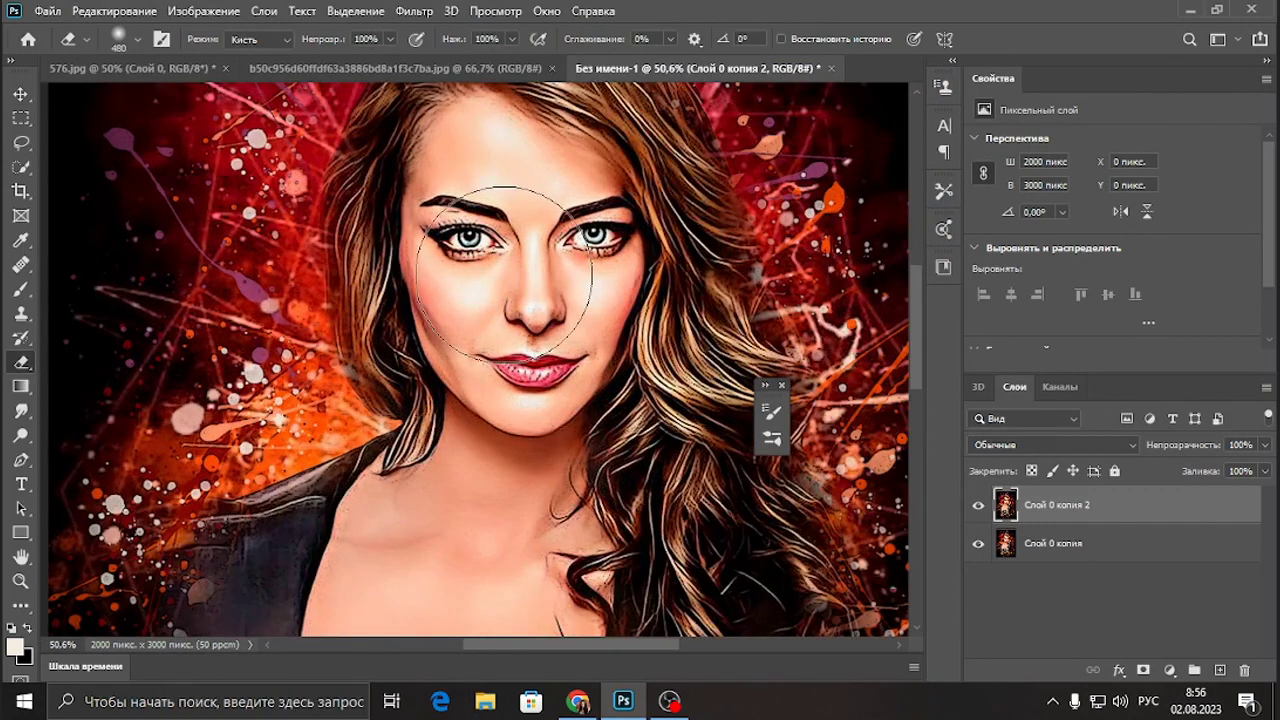
{"action": "right_click", "coordinate": [558, 280]}
{"action": "key", "text": "Return"}
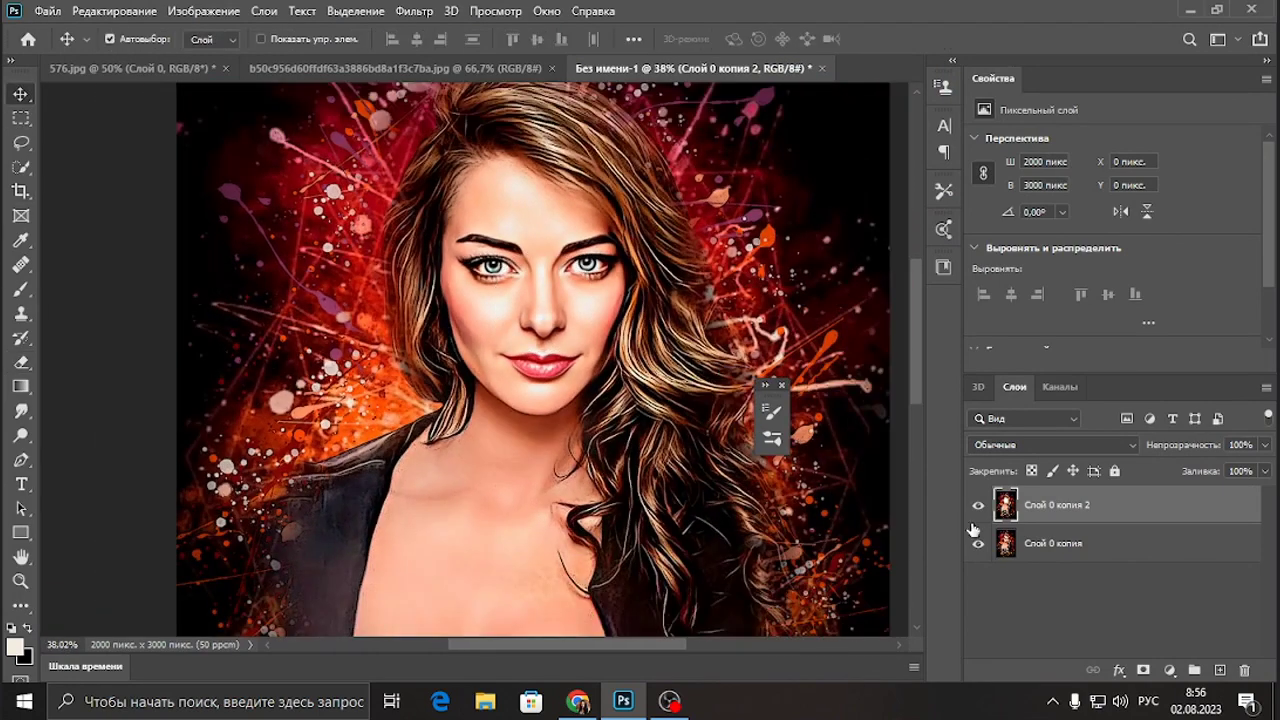
Apply Масляная живопись from the Filter Gallery to Слой 0 копия 2
{"action": "left_click", "coordinate": [414, 10]}
{"action": "left_click", "coordinate": [450, 27]}
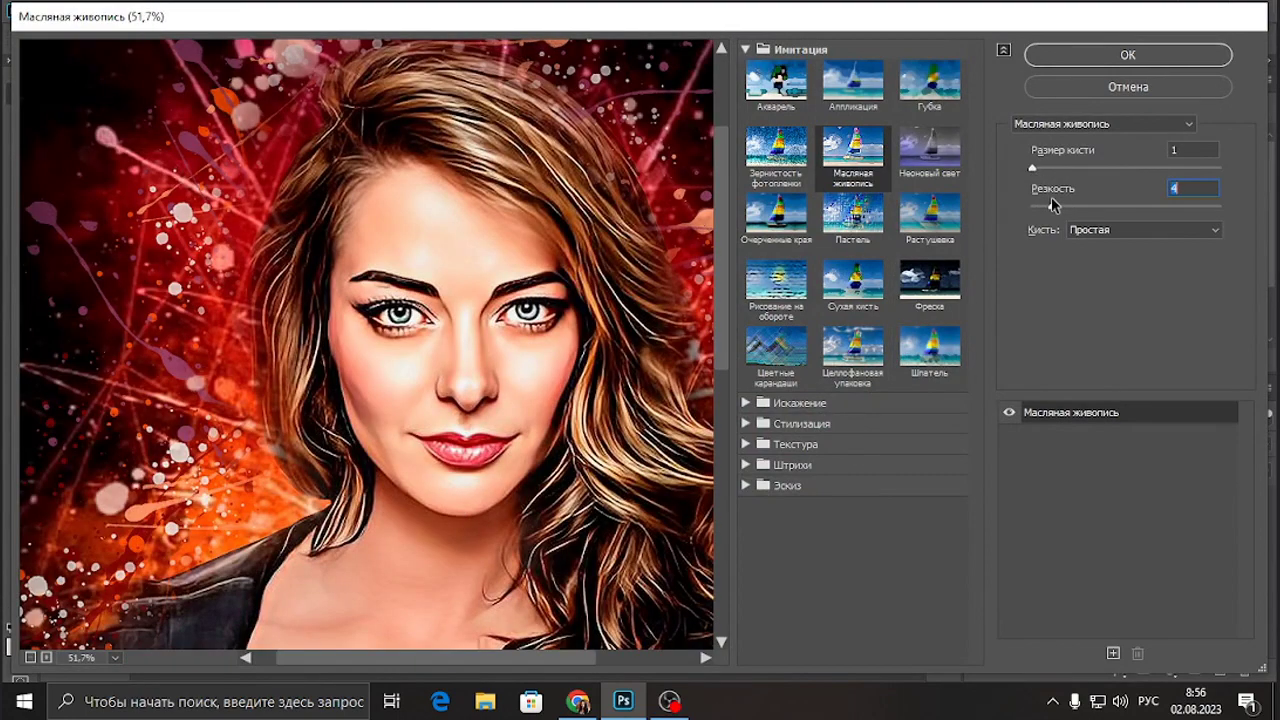
{"action": "left_click", "coordinate": [762, 212]}
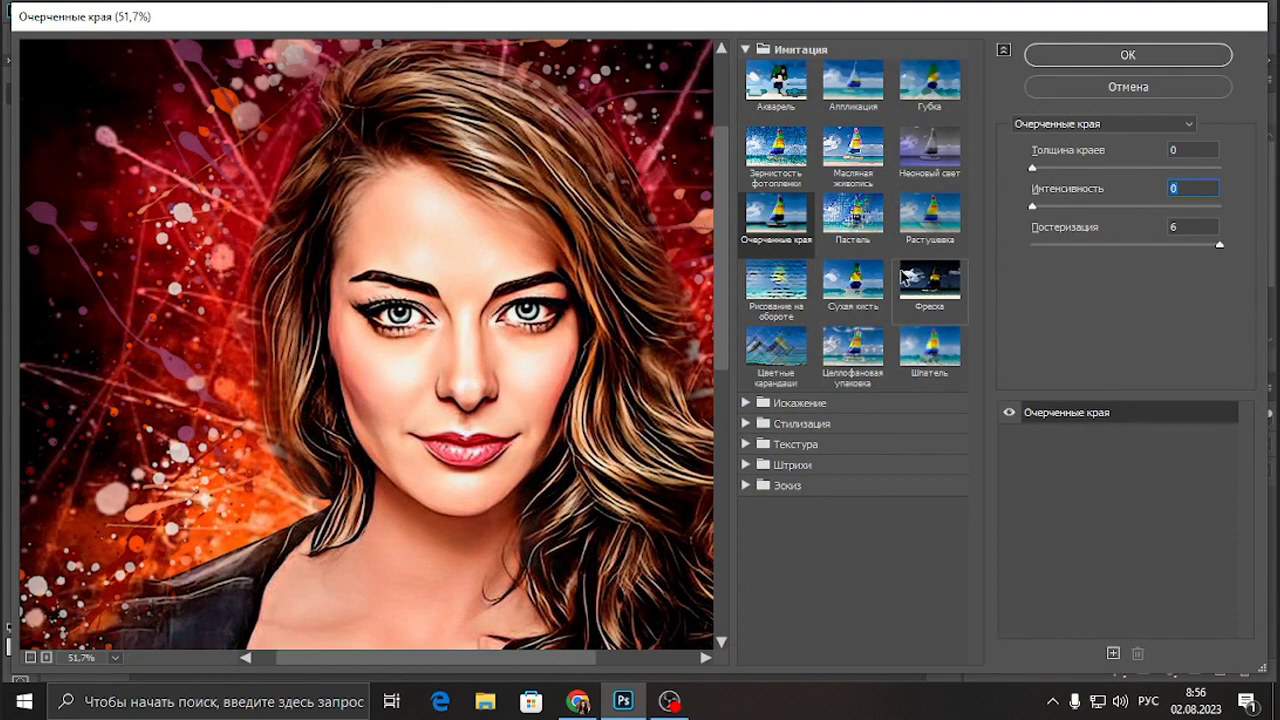
{"action": "left_click", "coordinate": [848, 150]}
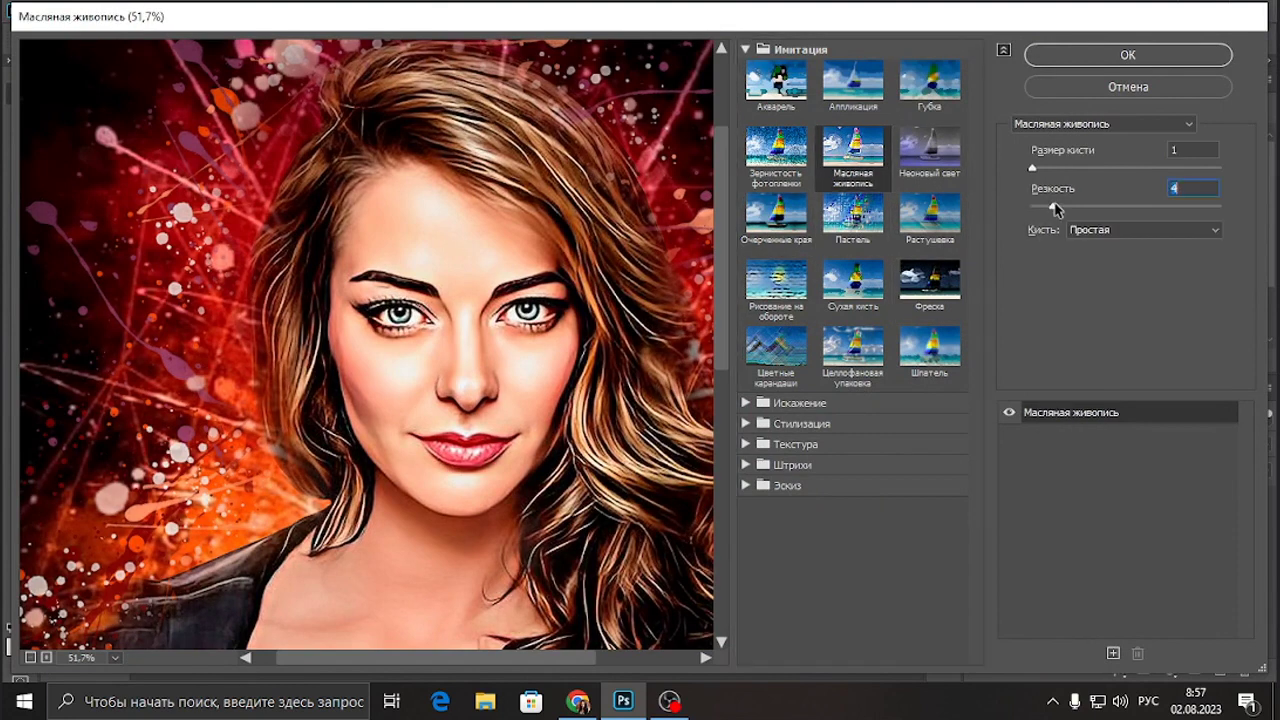
{"action": "left_click", "coordinate": [1146, 62]}
{"action": "left_click", "coordinate": [1040, 543], "text": "shift"}
Merge the portrait layers and widen the canvas to the right with Crop
{"action": "key", "text": "ctrl+e"}
{"action": "key", "text": "ctrl+0"}
{"action": "key", "text": "c"}
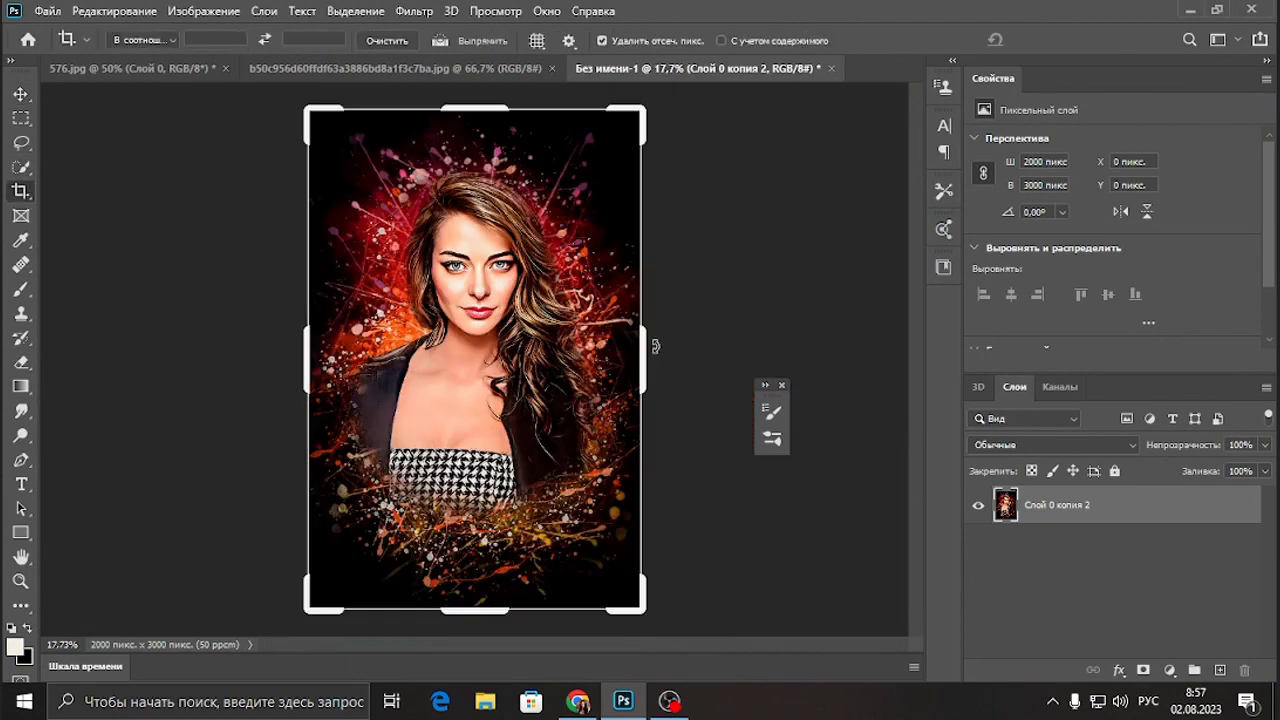
{"action": "left_click_drag", "start_coordinate": [655, 346], "coordinate": [849, 346]}
{"action": "key", "text": "Return"}
{"action": "key", "text": "v"}
Open t670x882 and drag the whole photo into the portrait document
{"action": "key", "text": "ctrl+o"}
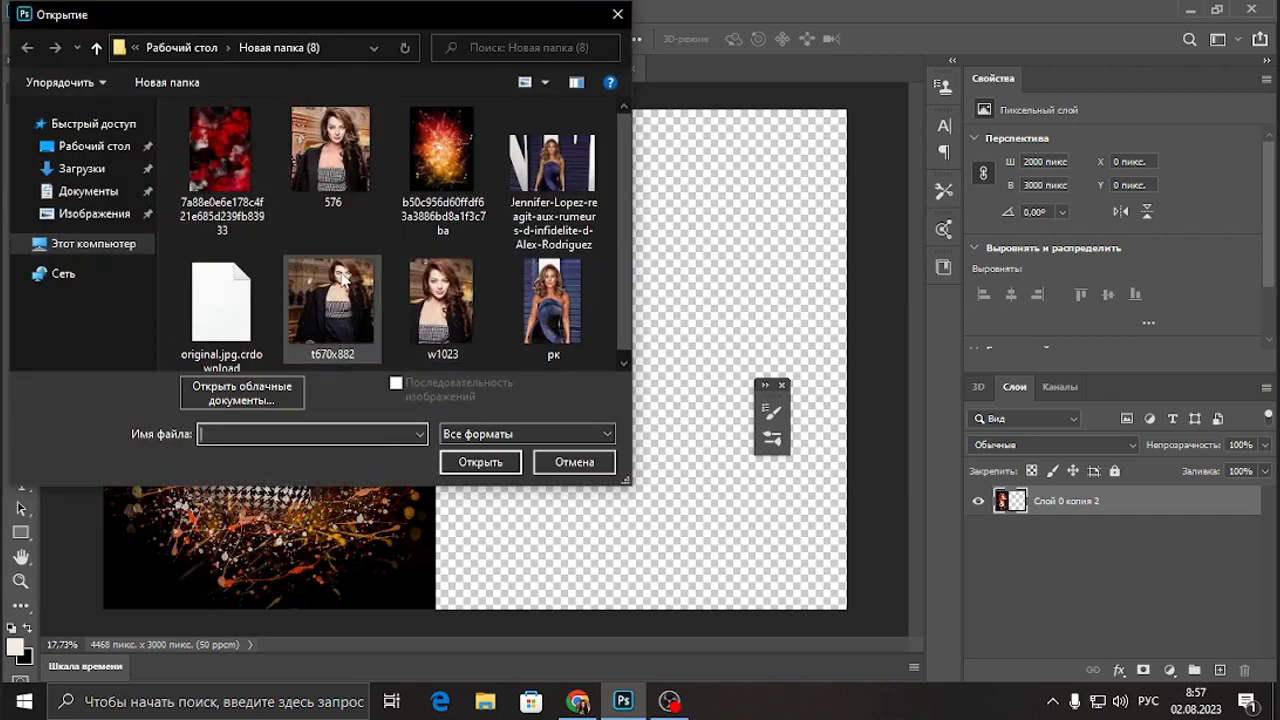
{"action": "double_click", "coordinate": [343, 280]}
{"action": "key", "text": "ctrl+a"}
{"action": "mouse_move", "coordinate": [57, 114]}
{"action": "left_mouse_down"}
{"action": "mouse_move", "coordinate": [404, 89]}
{"action": "mouse_move", "coordinate": [560, 300]}
{"action": "left_mouse_up"}
Free Transform the placed photo to fill the right half, aligned with the canvas top
{"action": "left_click", "coordinate": [98, 10]}
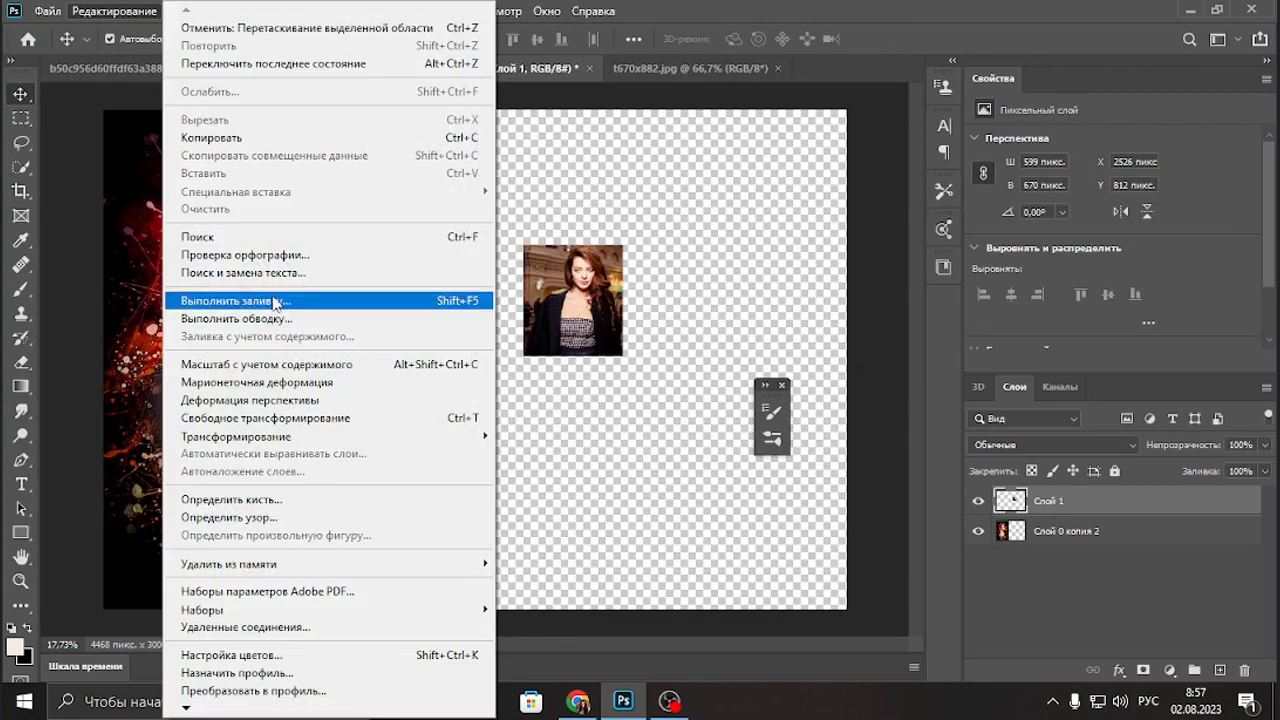
{"action": "left_click", "coordinate": [229, 294]}
{"action": "left_click_drag", "start_coordinate": [589, 354], "coordinate": [834, 592]}
{"action": "left_click_drag", "start_coordinate": [524, 246], "coordinate": [374, 86]}
{"action": "left_click_drag", "start_coordinate": [834, 592], "coordinate": [846, 623]}
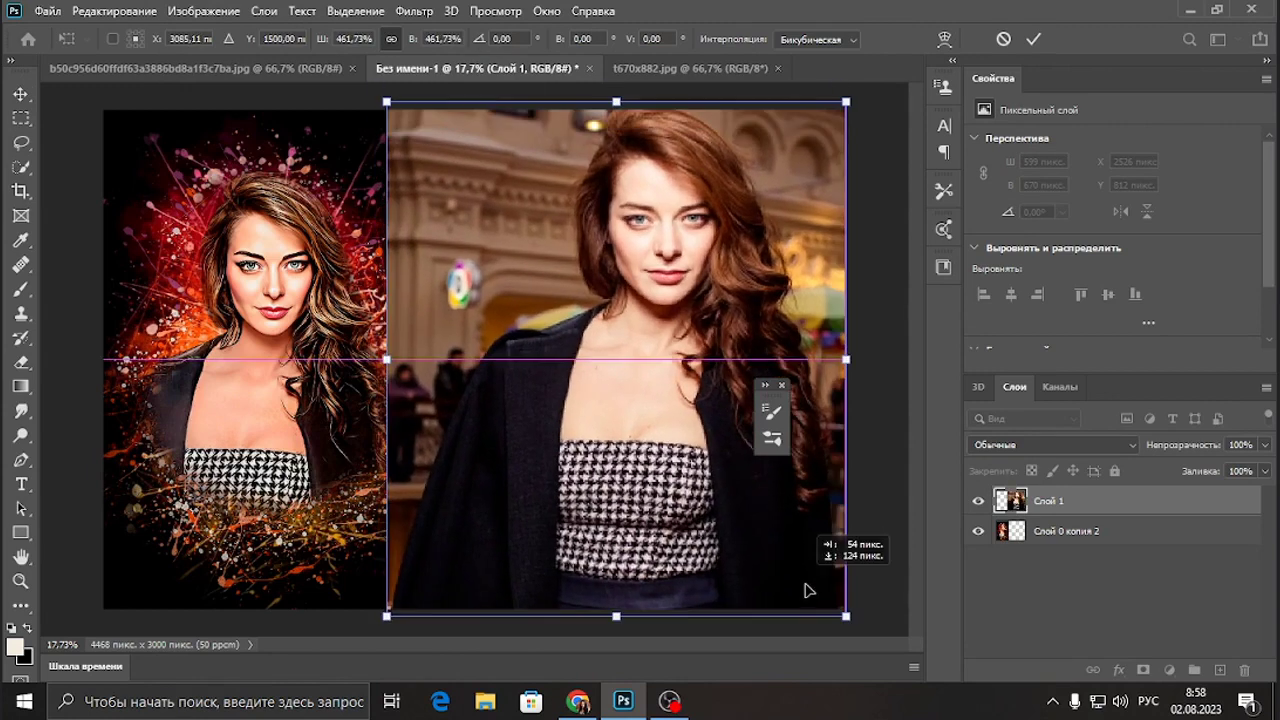
{"action": "left_click_drag", "start_coordinate": [379, 99], "coordinate": [392, 113]}
{"action": "left_click_drag", "start_coordinate": [549, 367], "coordinate": [549, 352]}
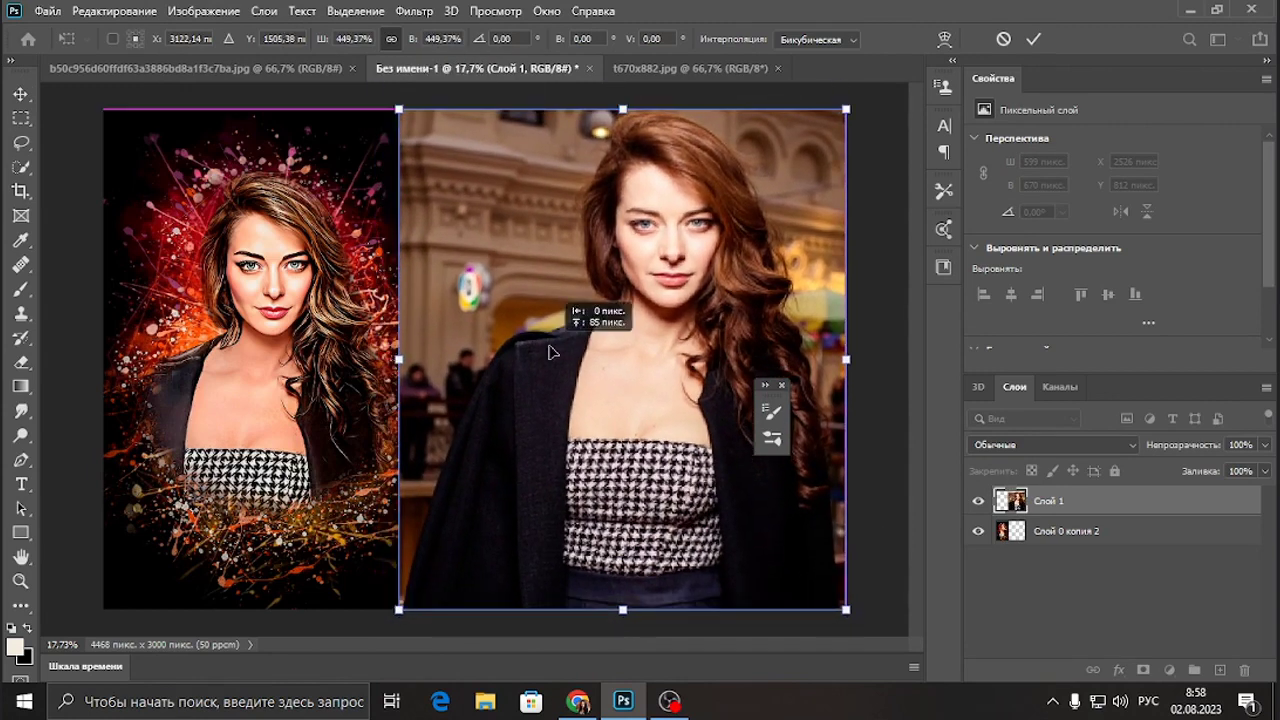